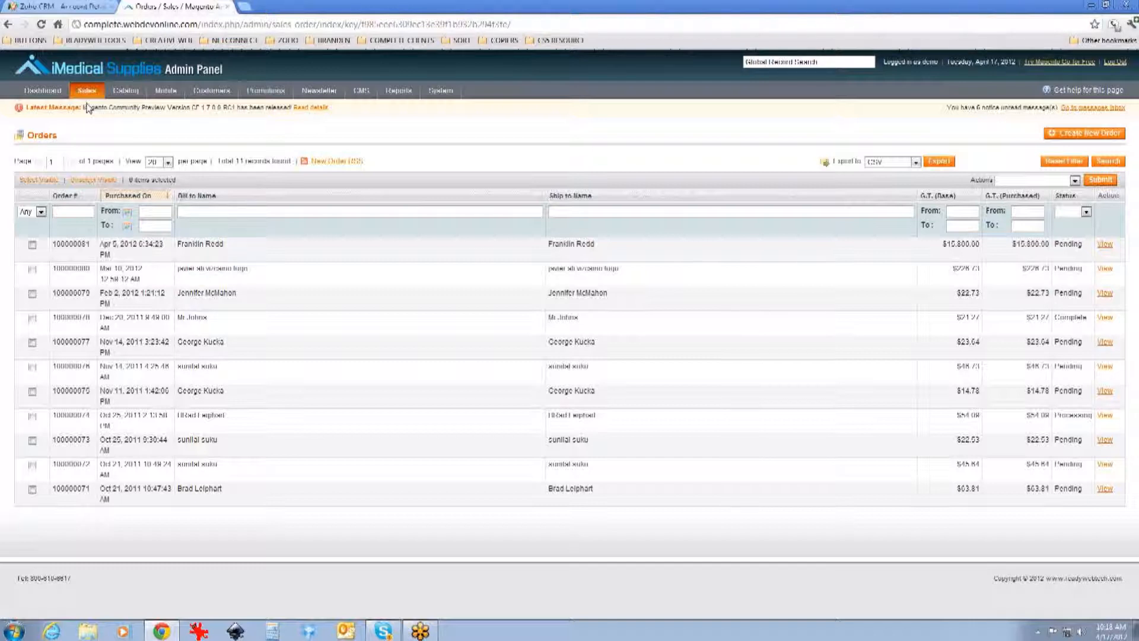
click(165, 166)
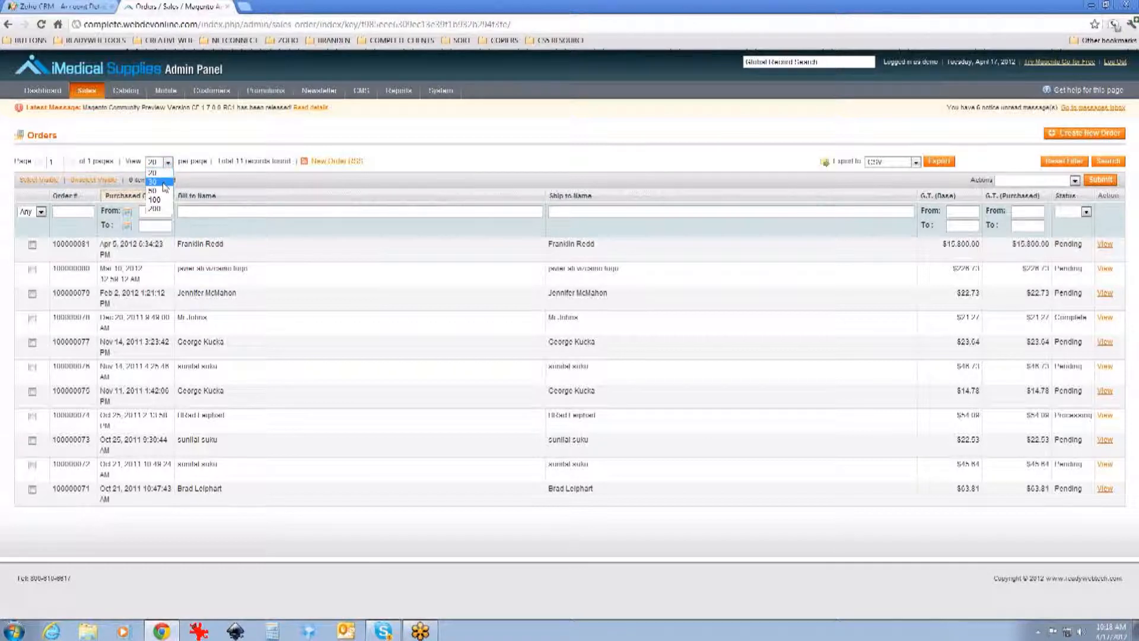
click(196, 181)
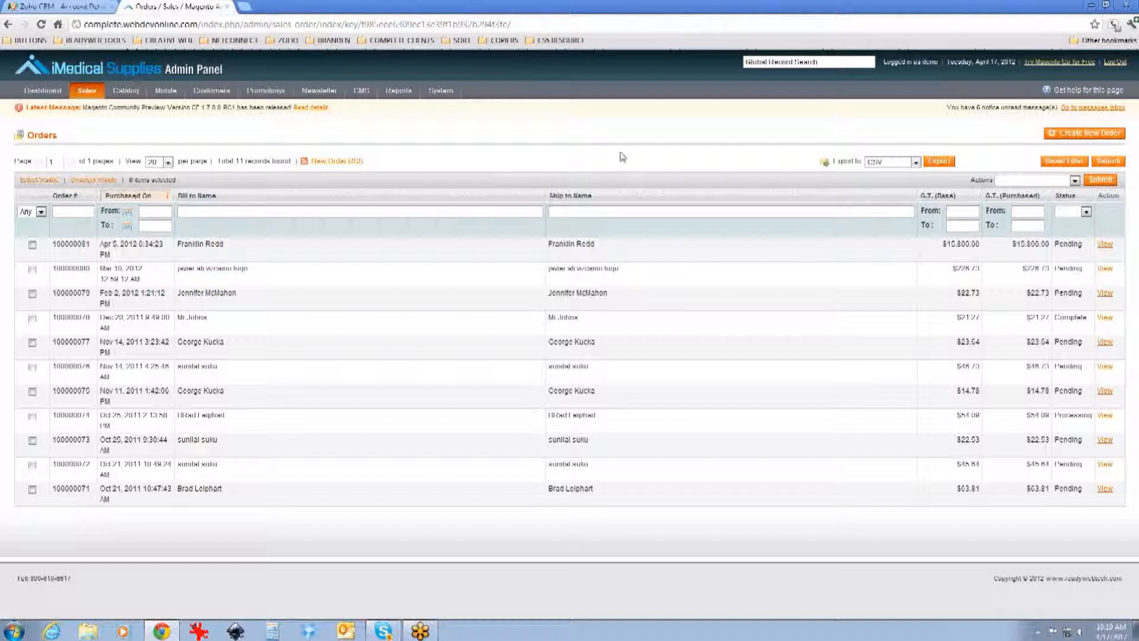
click(1087, 26)
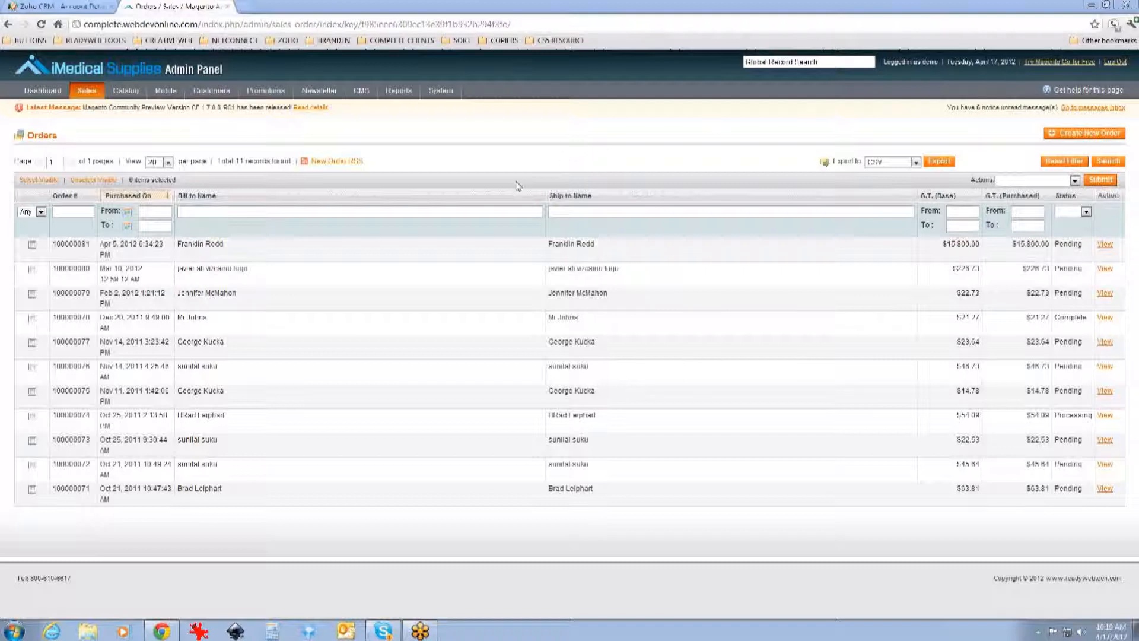
Step: Open the order purchased on Apr 5, 2012 and review its addresses, payment, ordered items, comments and totals
click(187, 250)
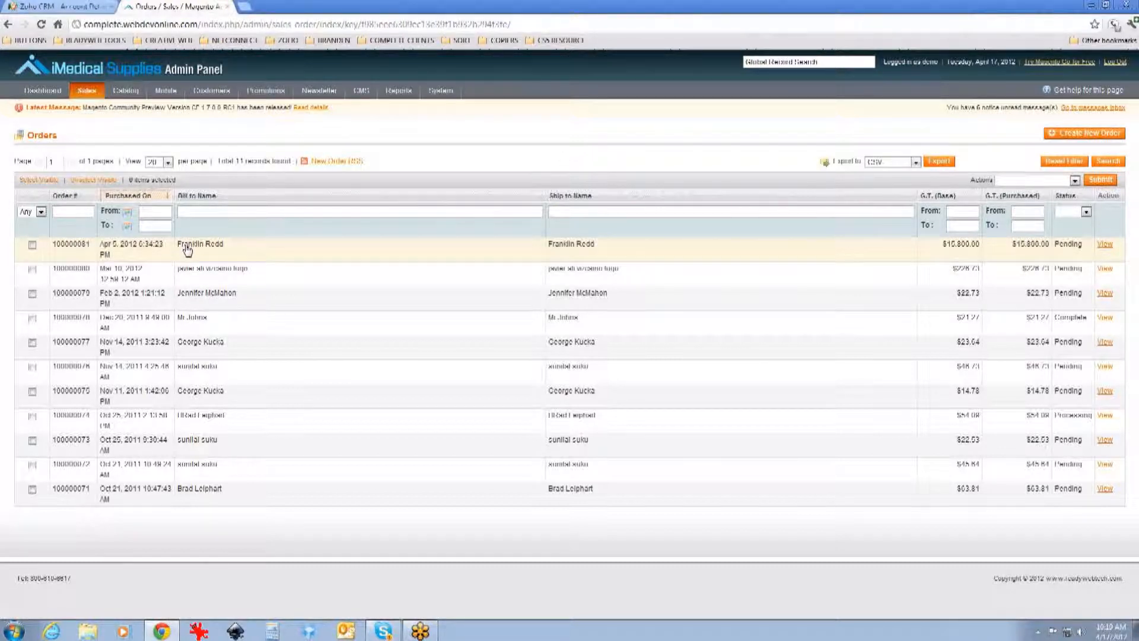
click(187, 249)
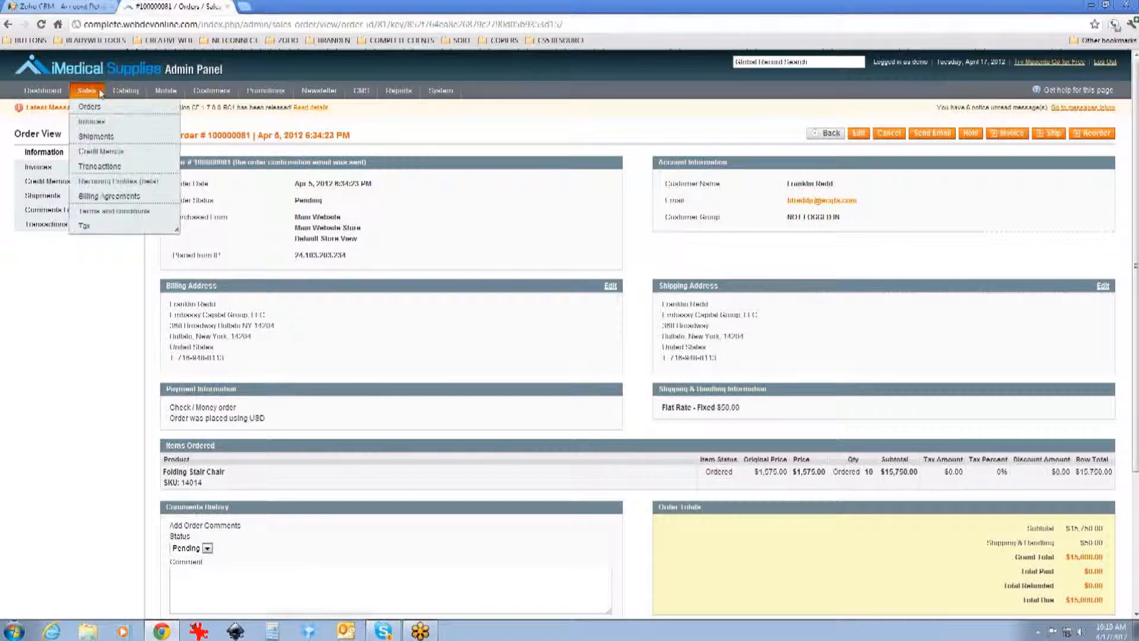
mouse_move(343, 89)
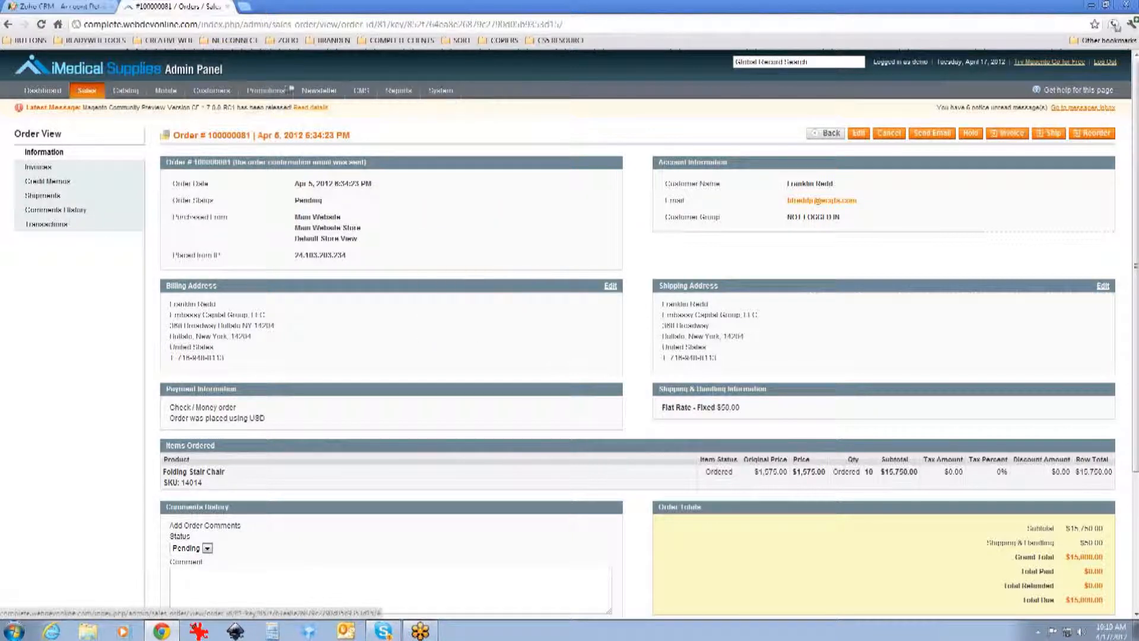
mouse_move(137, 93)
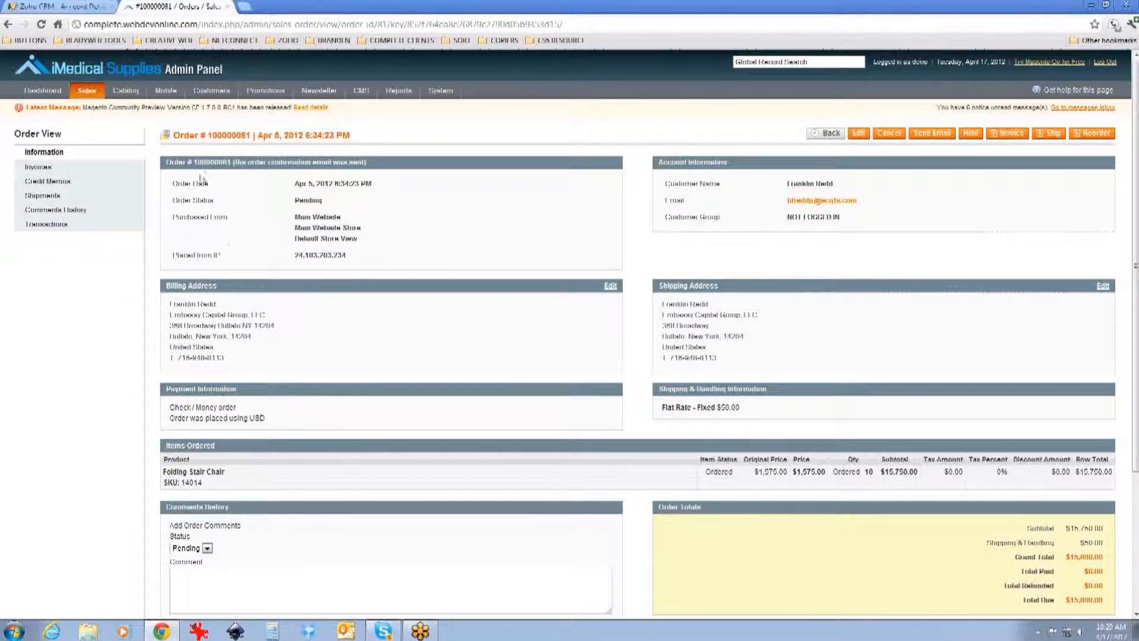
scroll(223, 261, down, 1)
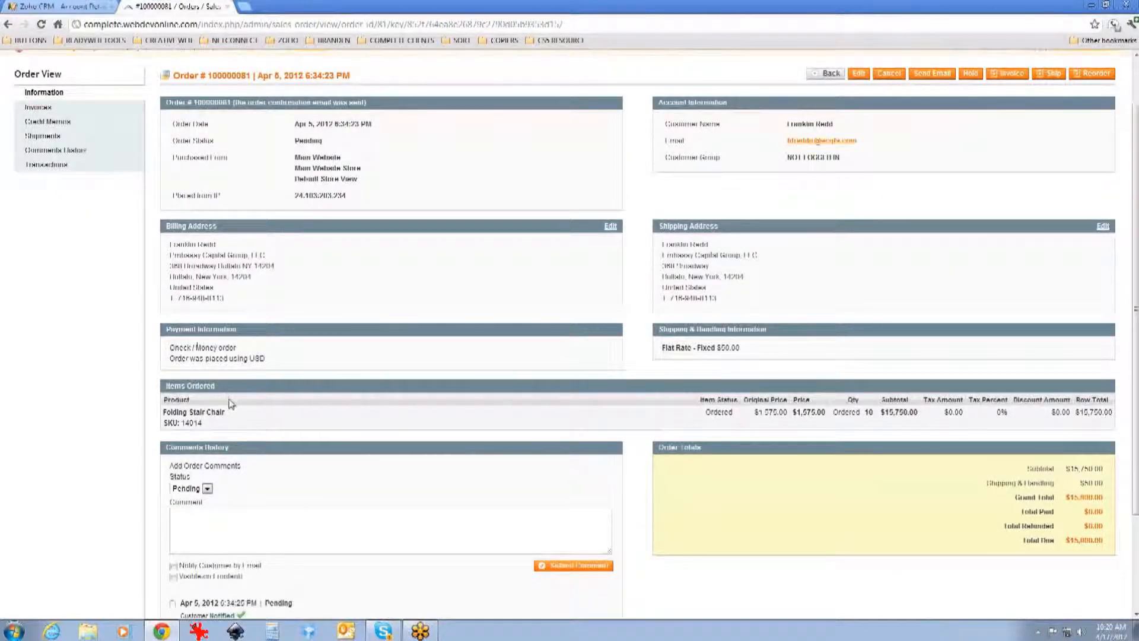
scroll(310, 402, down, 1)
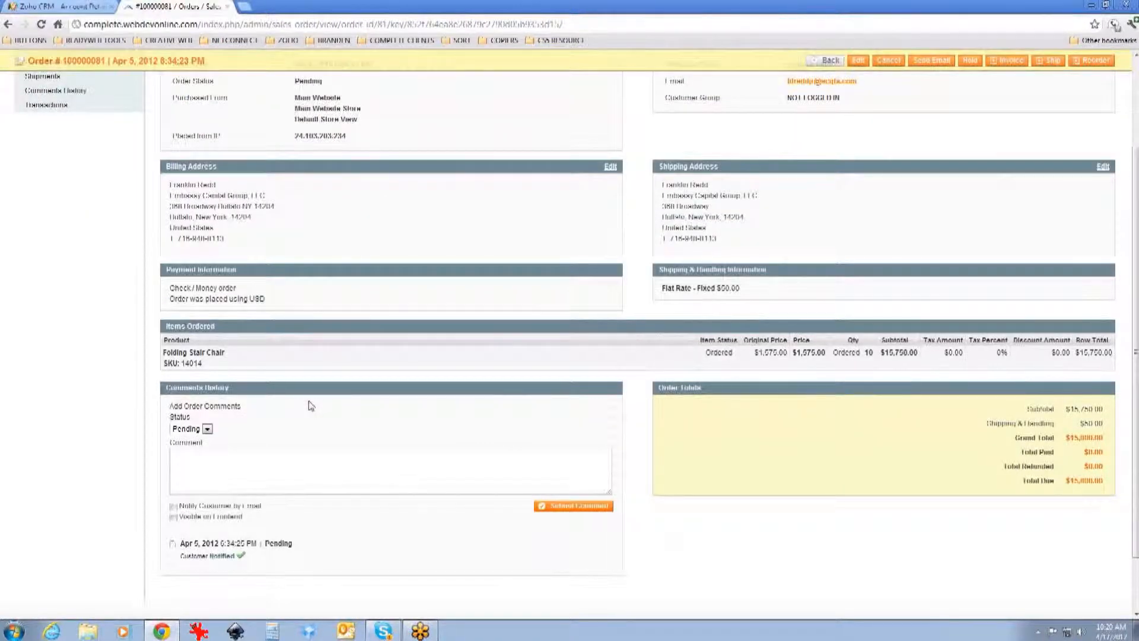
scroll(310, 404, up, 2)
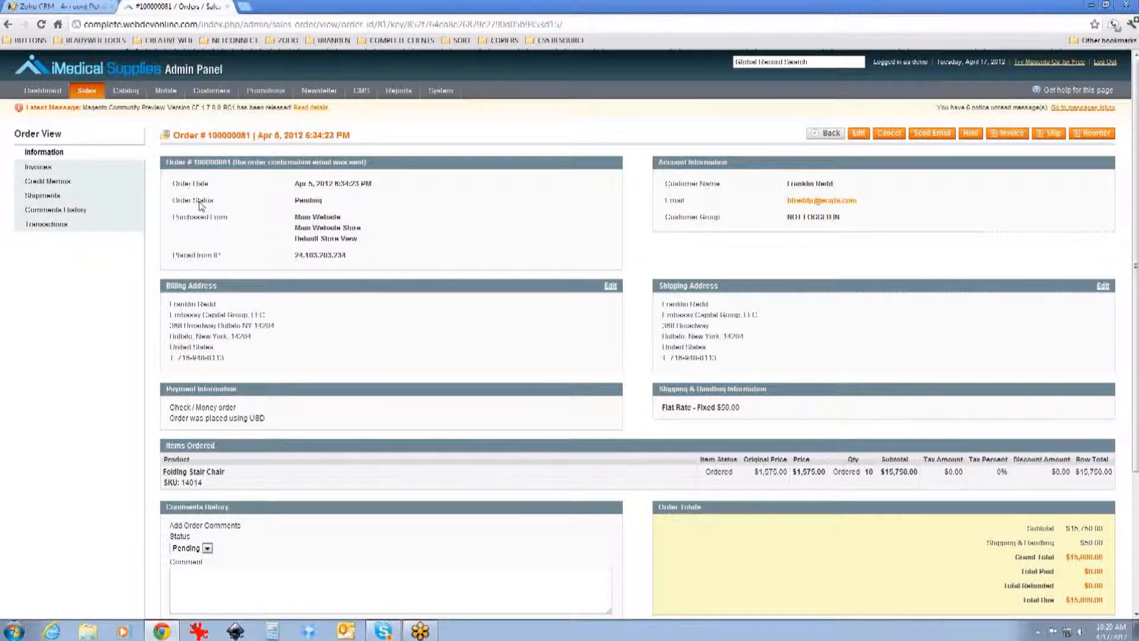
mouse_move(81, 92)
scroll(249, 205, down, 2)
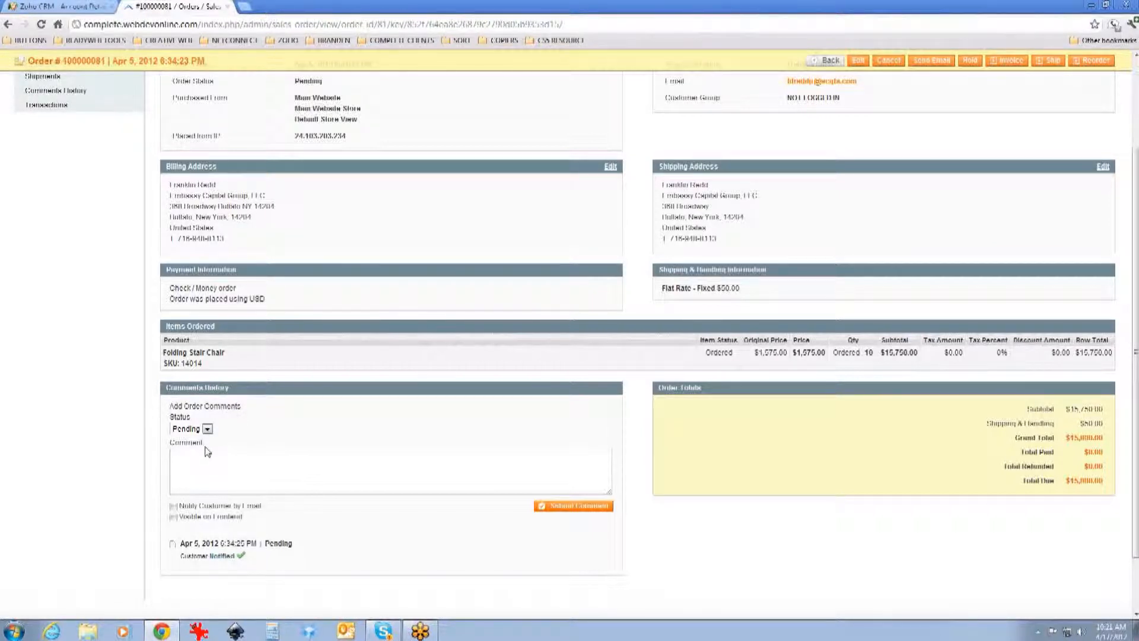
scroll(116, 294, up, 1)
scroll(114, 289, up, 1)
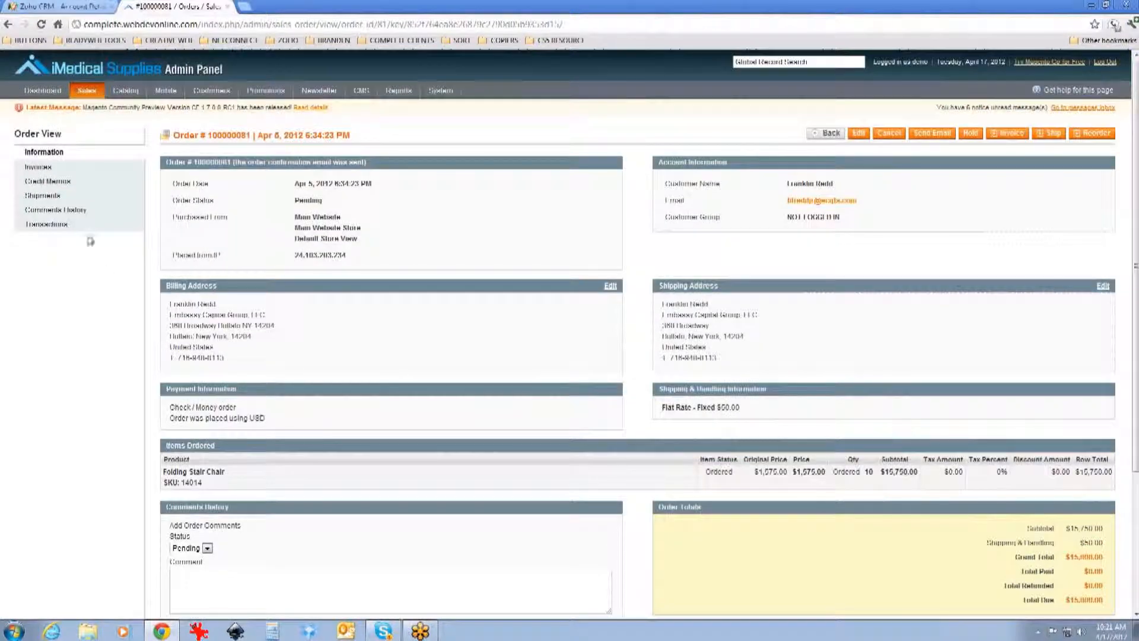
Step: View the order's invoices, credit memos and shipments records
click(64, 173)
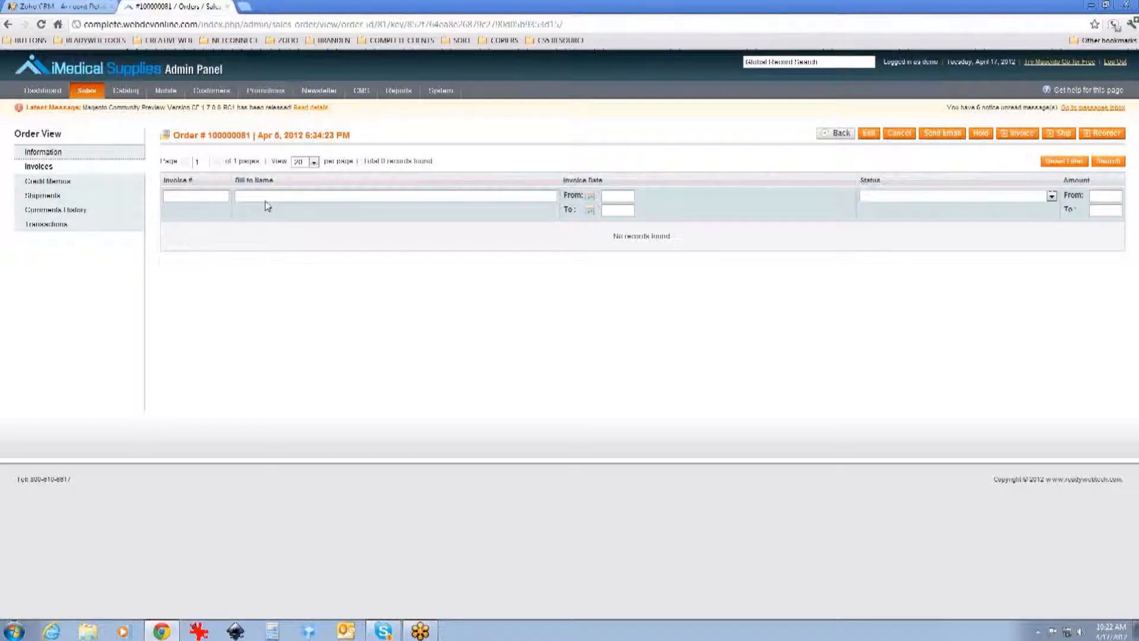
click(84, 184)
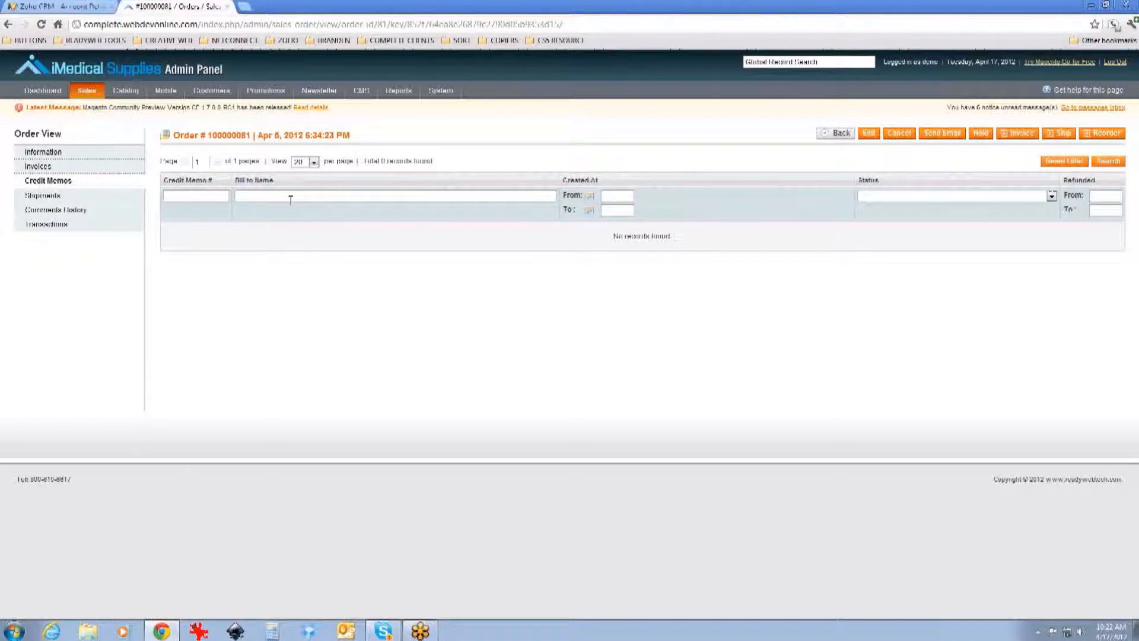
click(69, 201)
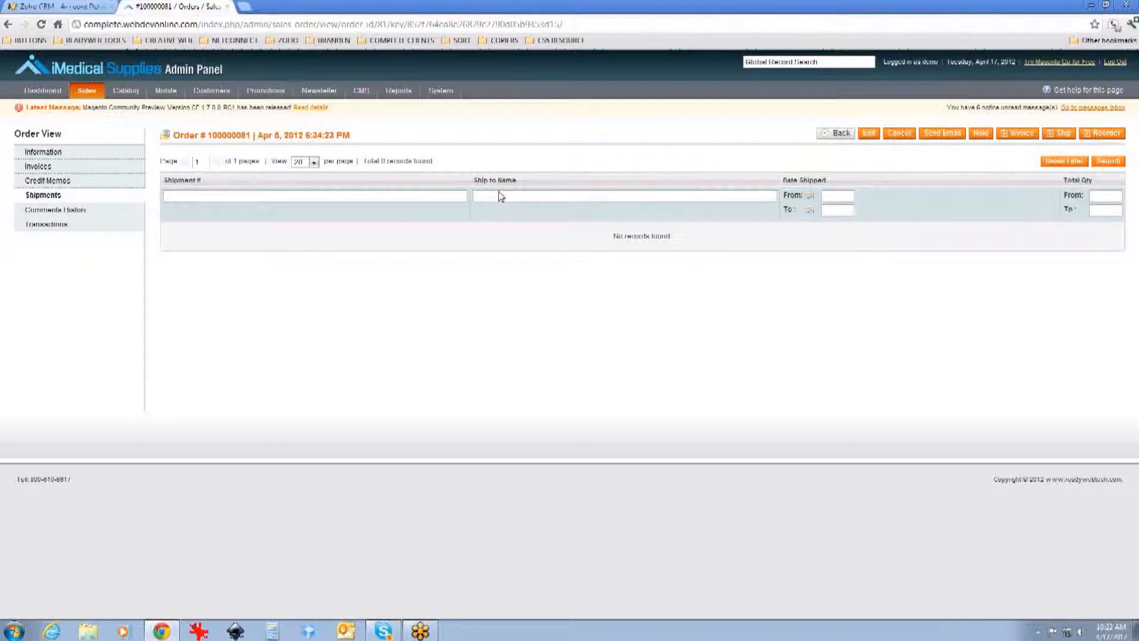
Step: Set the shipments list's Date Shipped filter range from 04/18/12 to 04/20/12
click(811, 198)
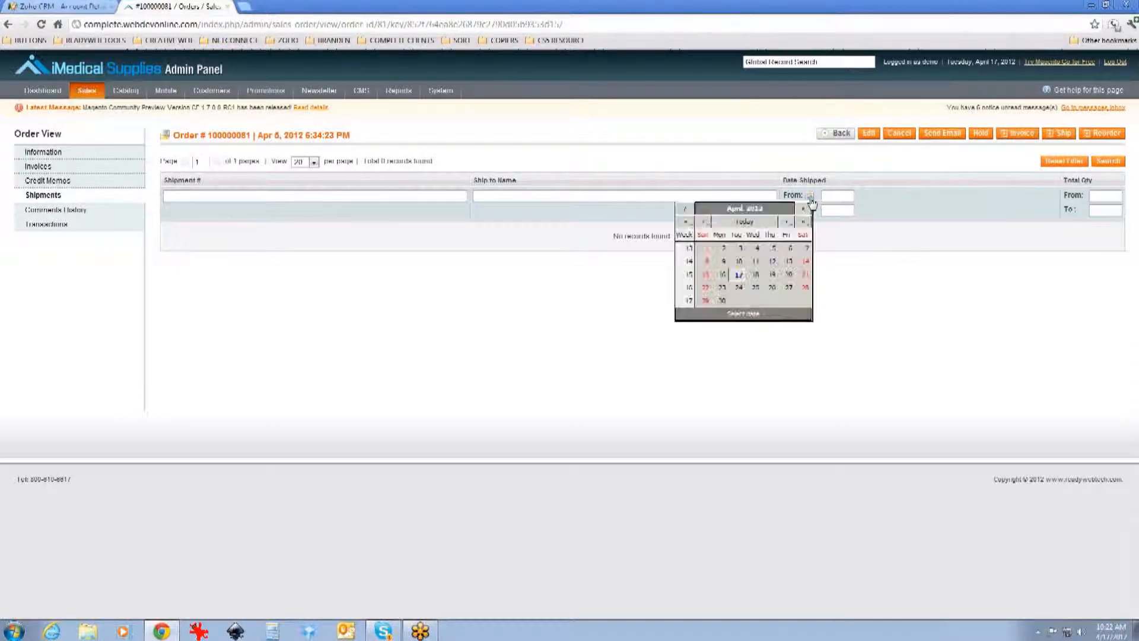
click(756, 274)
click(810, 212)
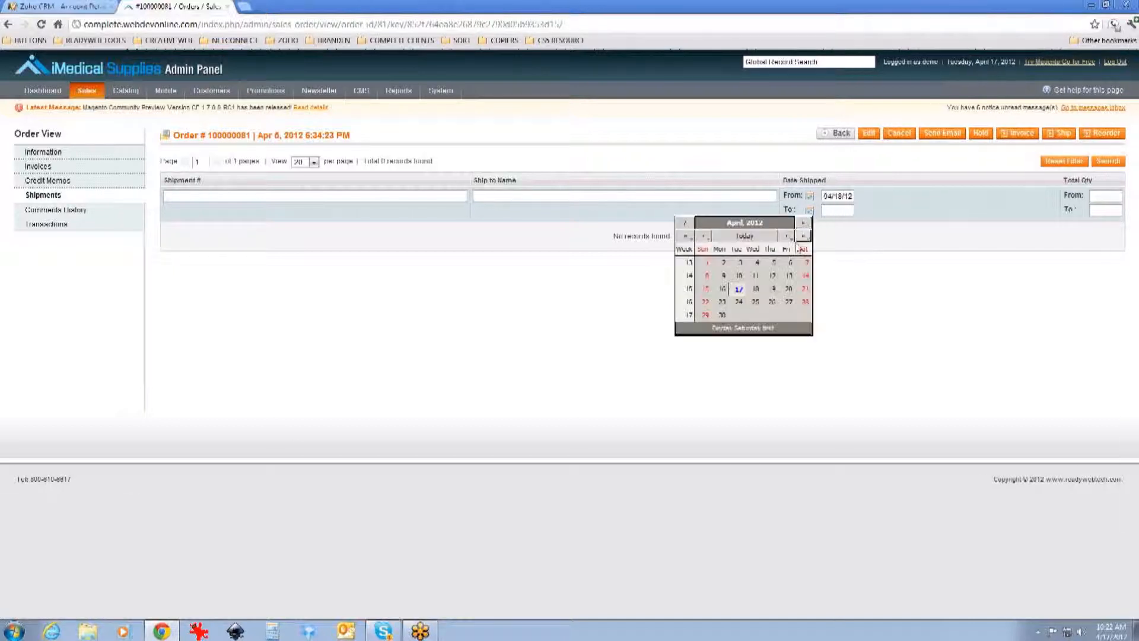
click(788, 290)
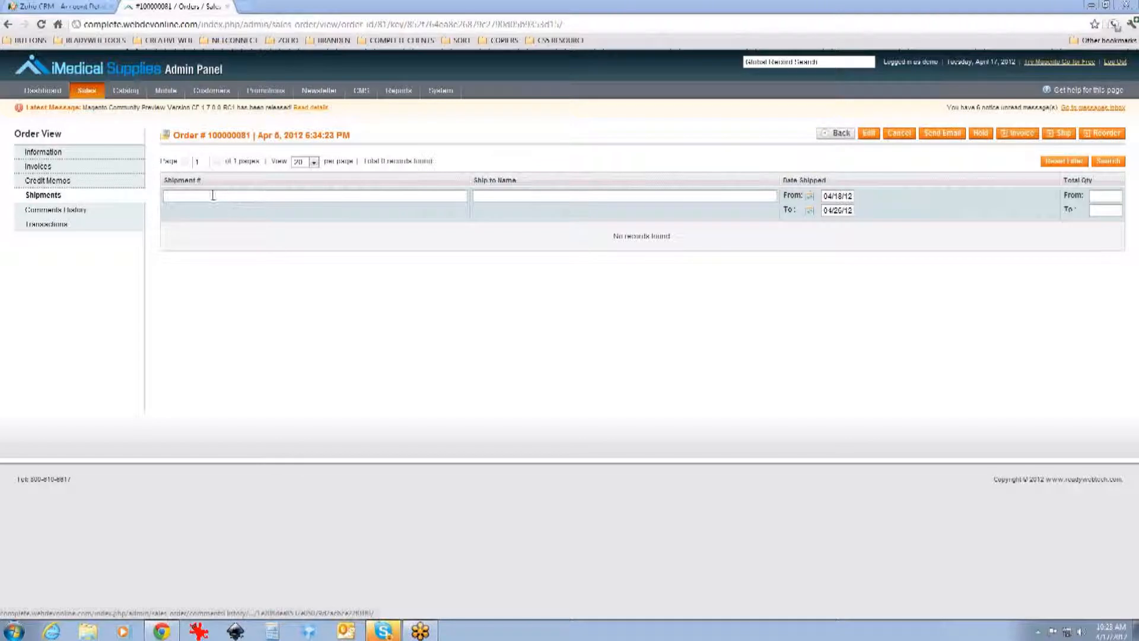
Step: Start a reorder of this order, examine the prefilled items, addresses, payment, shipping and totals, and return to the original order without submitting
click(1114, 139)
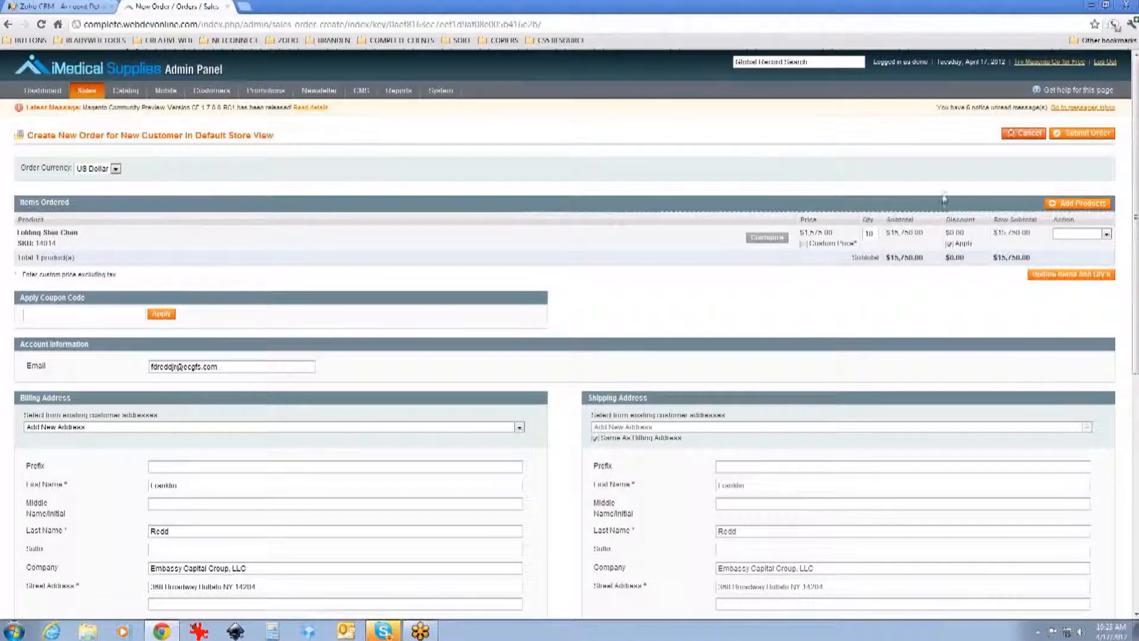
scroll(945, 200, down, 1)
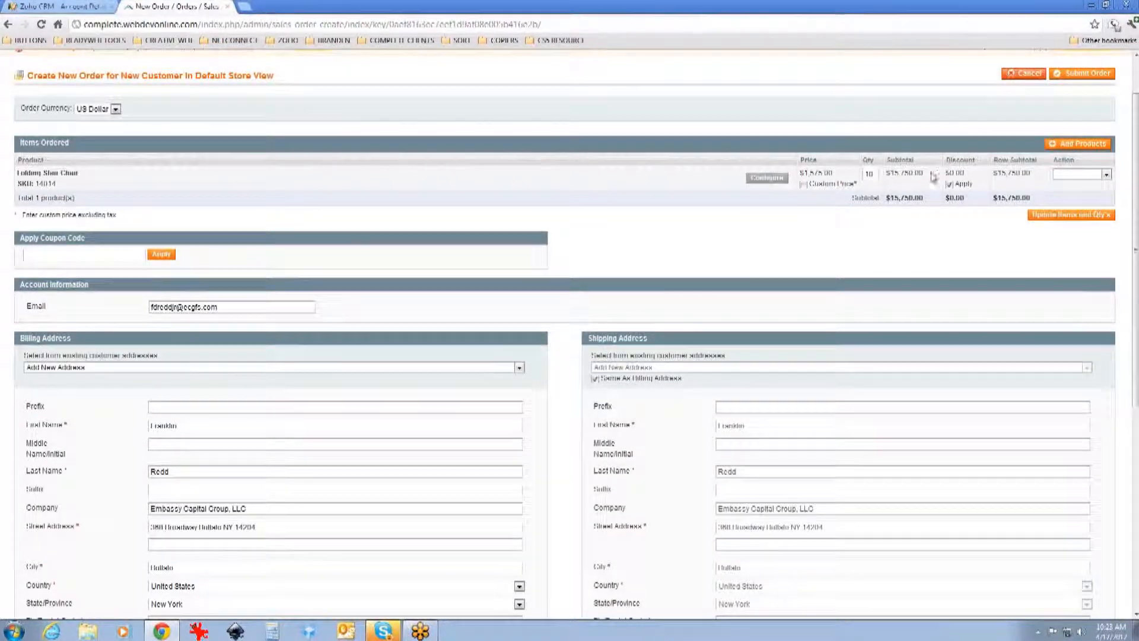
scroll(168, 175, up, 1)
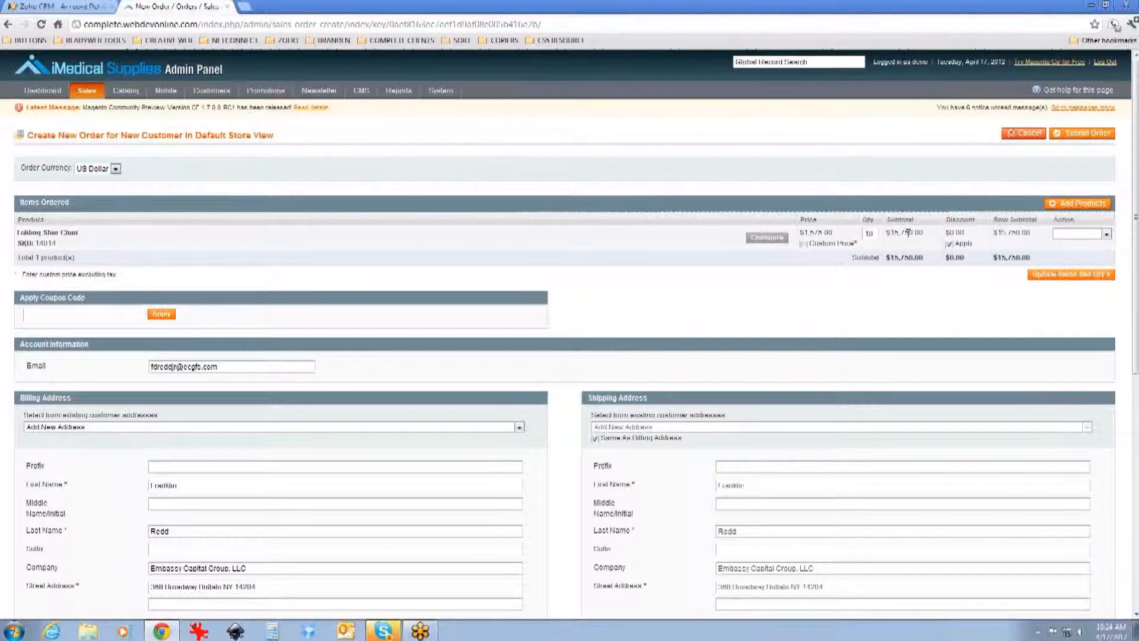
scroll(795, 247, down, 3)
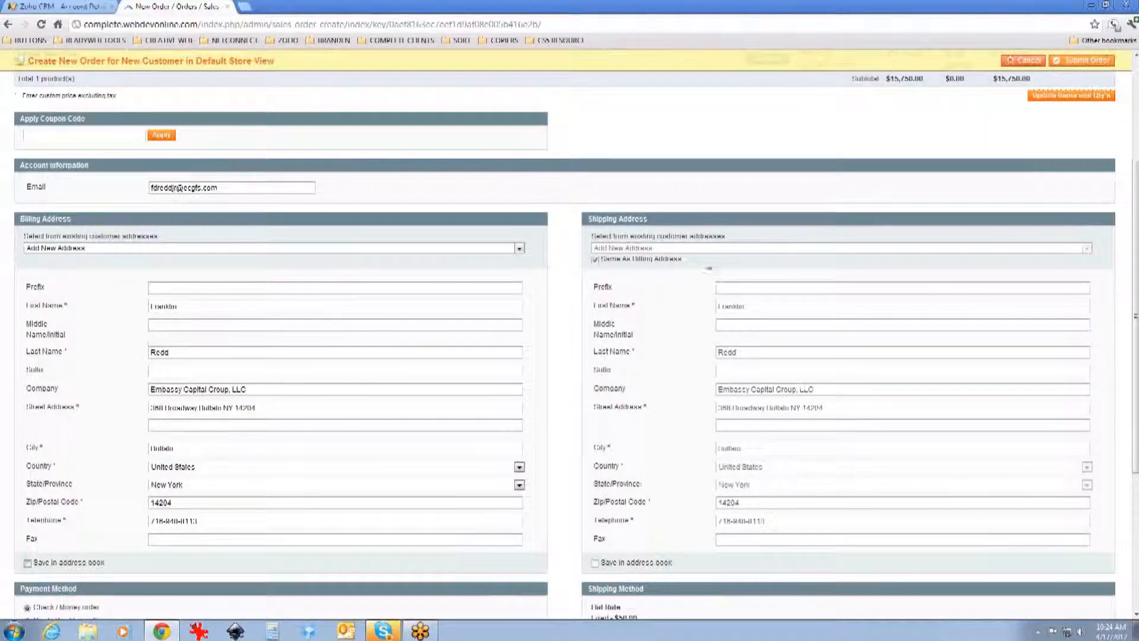
scroll(763, 272, down, 4)
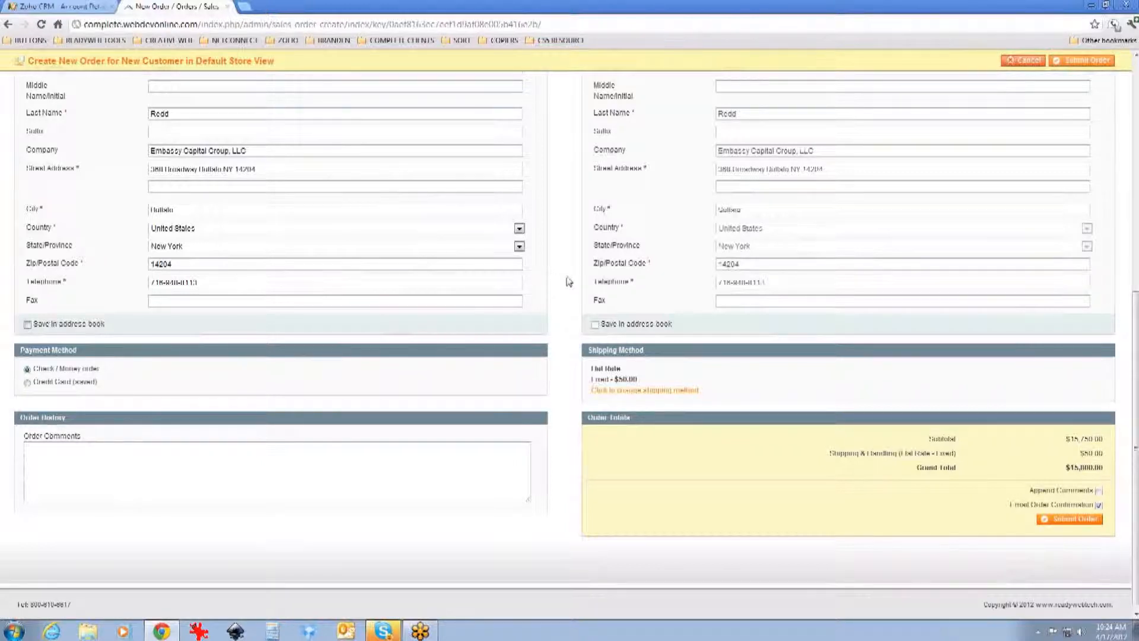
scroll(569, 282, down, 1)
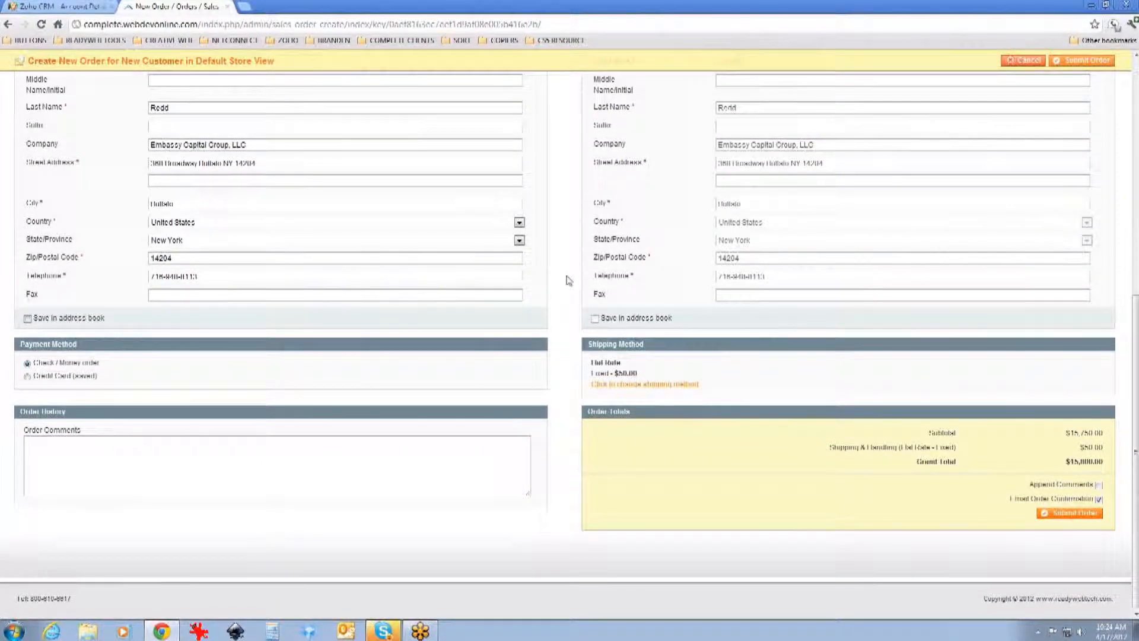
scroll(569, 280, up, 1)
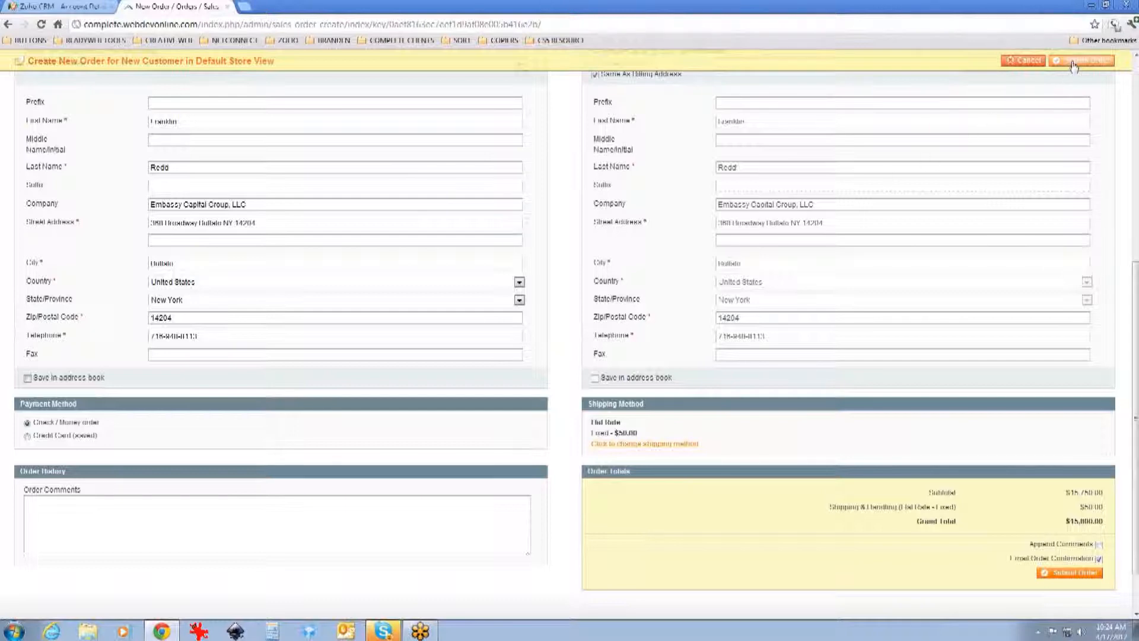
scroll(138, 363, up, 1)
scroll(138, 363, up, 5)
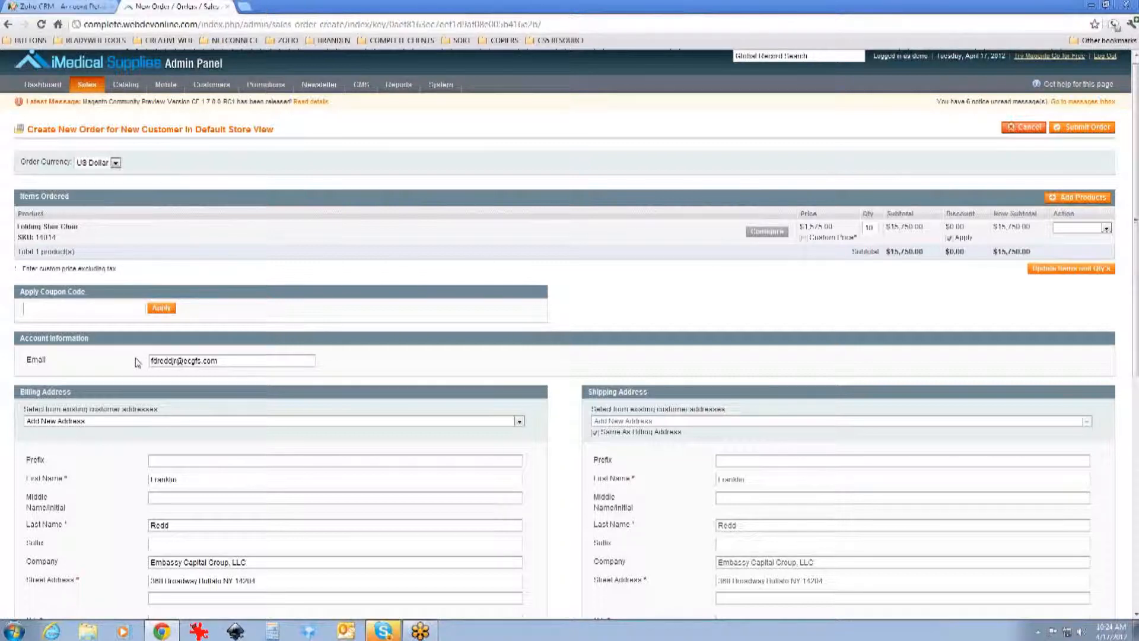
click(8, 25)
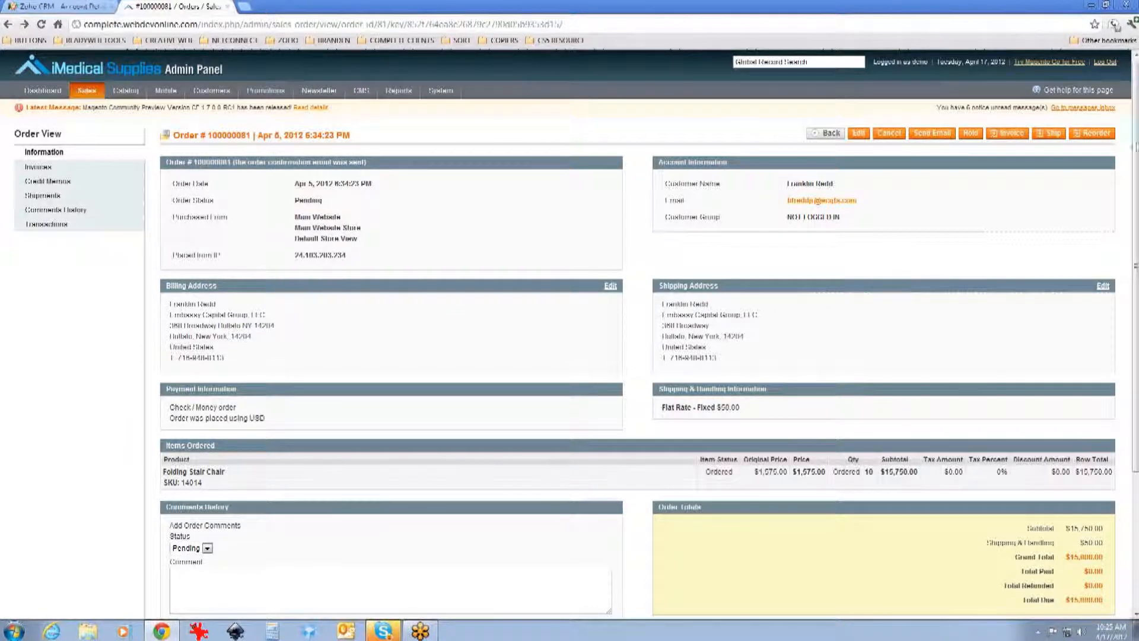
Step: Check the order's shipments, comments history and transactions records
click(1007, 144)
click(75, 196)
click(75, 211)
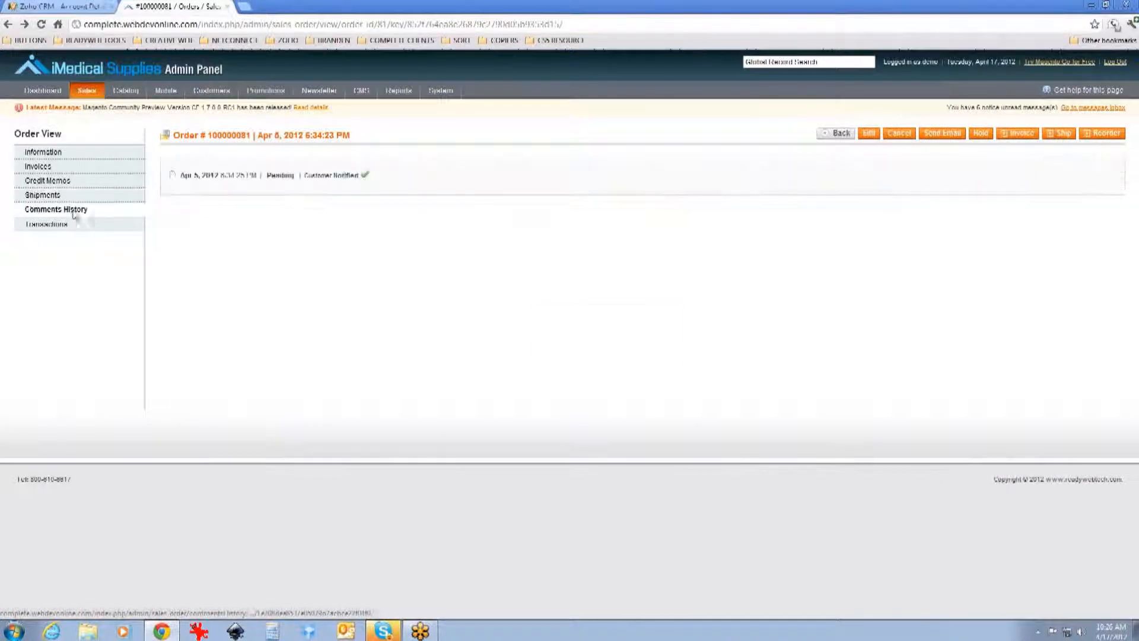
click(67, 227)
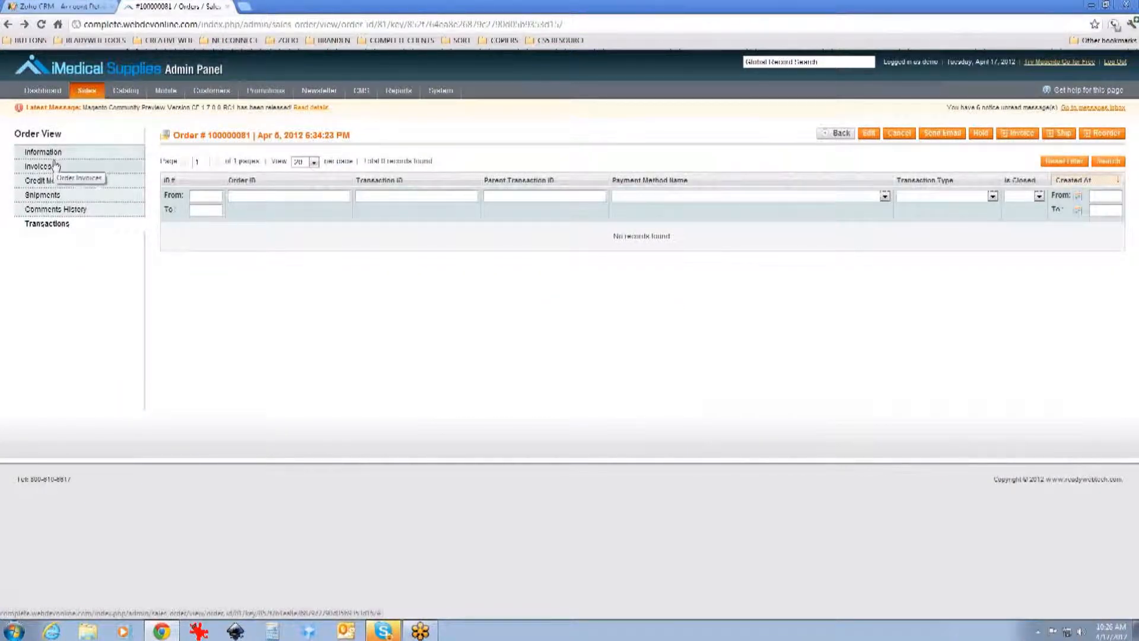
mouse_move(87, 98)
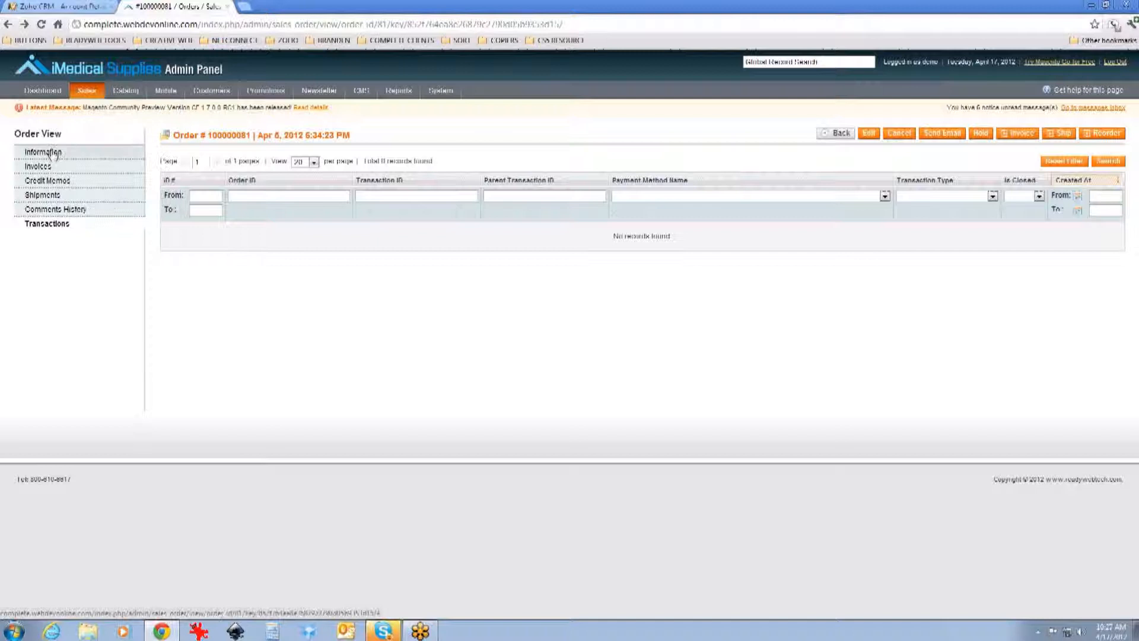
Step: Revisit the order's shipments, credit memos, invoices, comments history and transactions, highlighting the order number in the heading
click(36, 211)
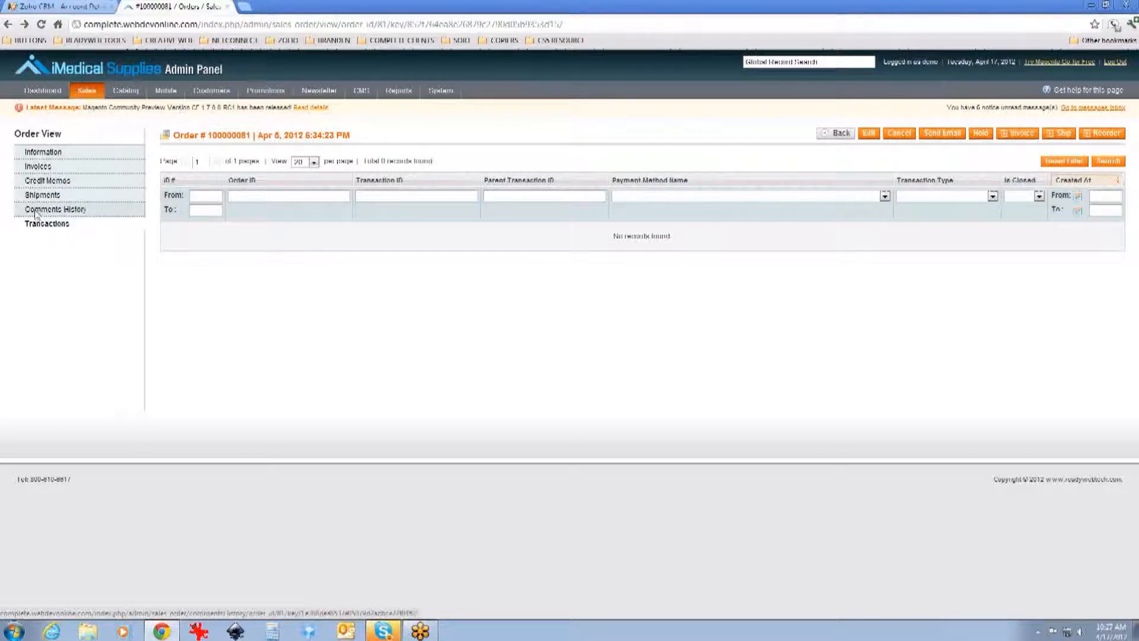
click(44, 197)
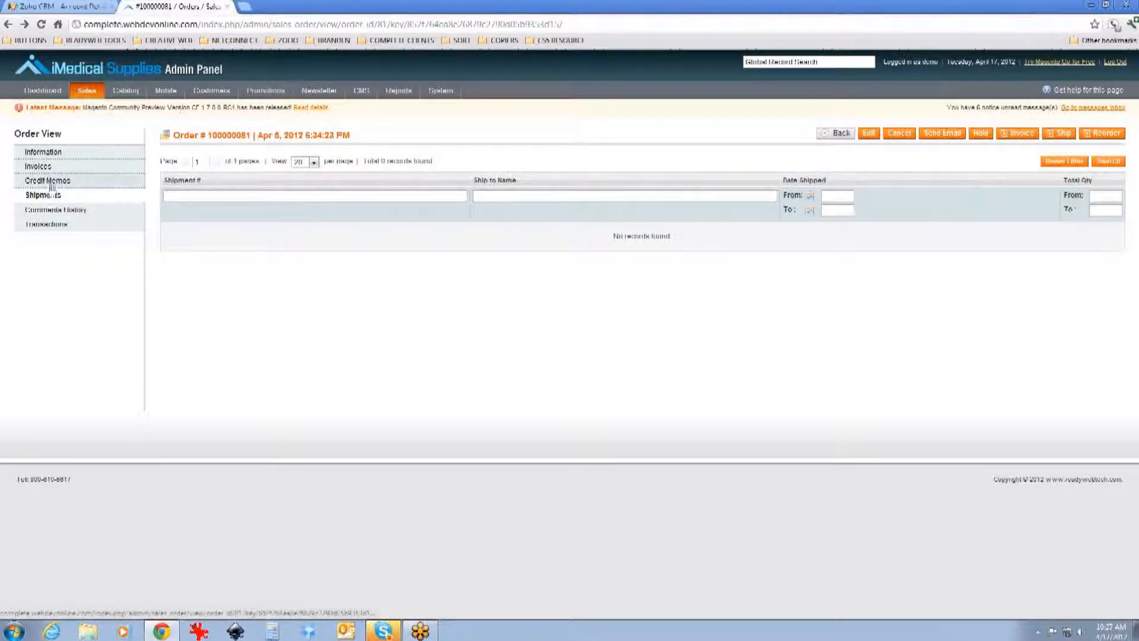
click(57, 180)
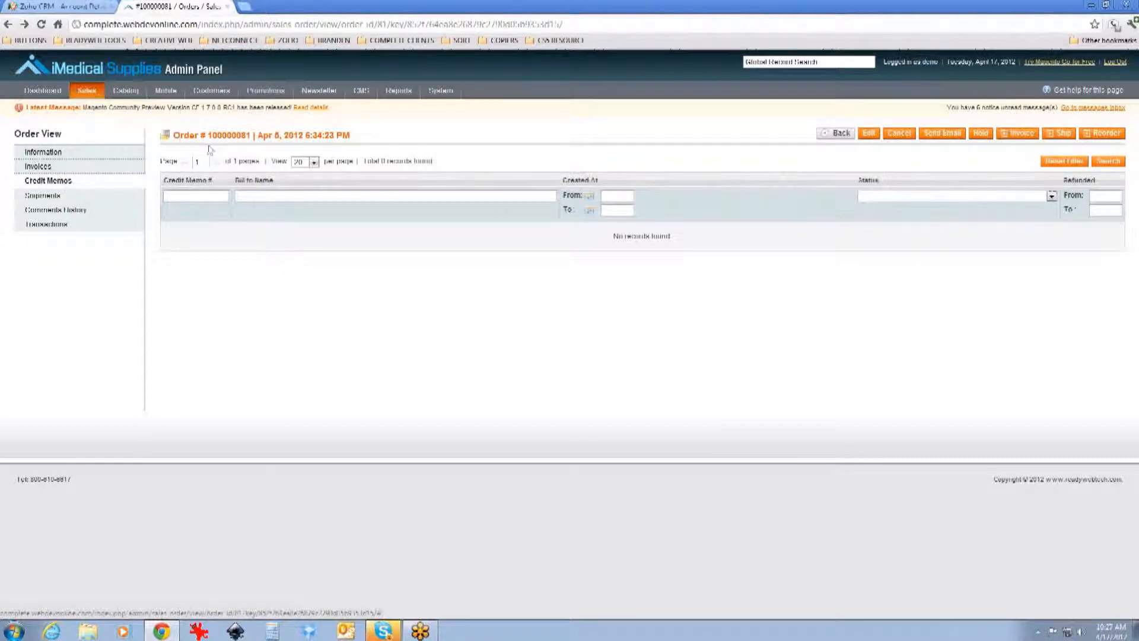
drag(207, 136, 263, 136)
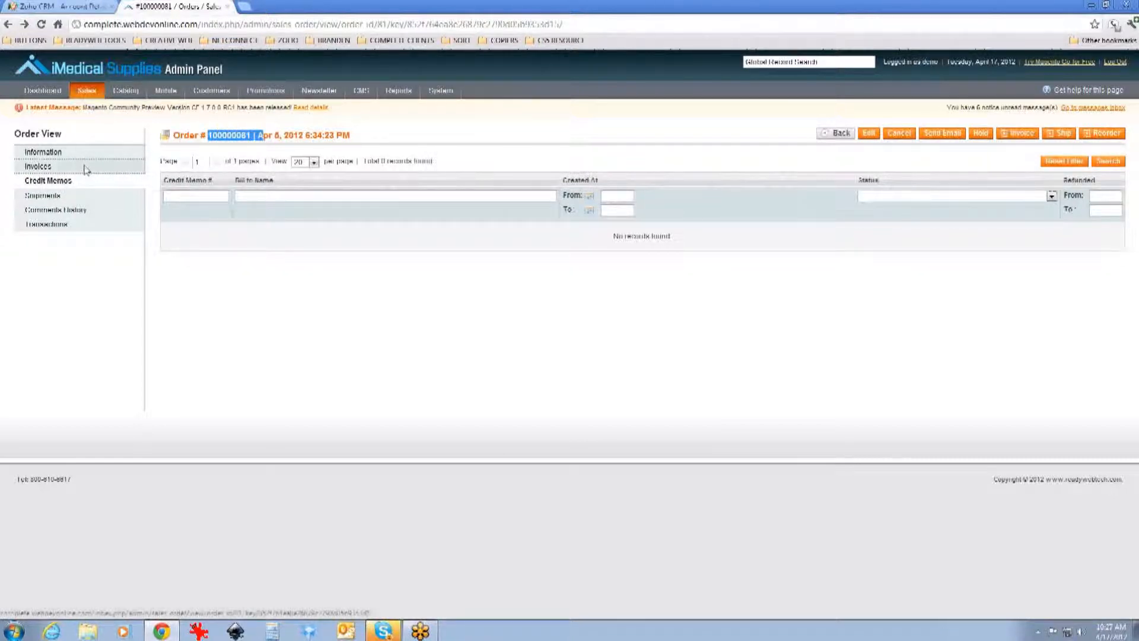
click(79, 169)
click(78, 197)
click(70, 210)
click(66, 225)
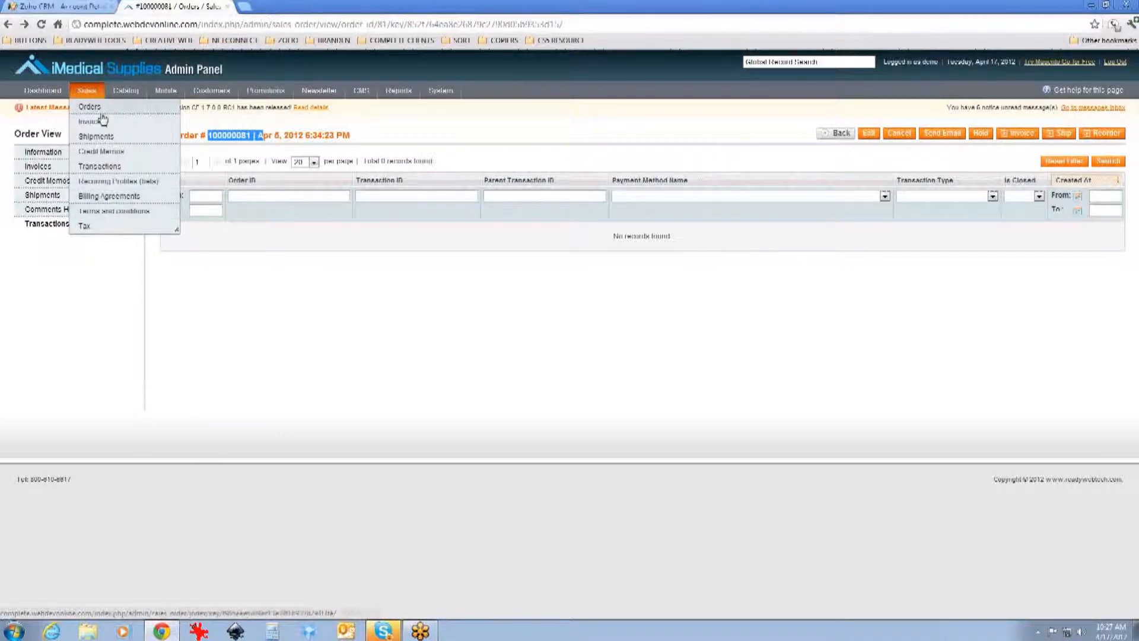
Step: Open the tax zones and rates list, start a new tax rate, and examine its State and Zip/Post is Range options
mouse_move(86, 227)
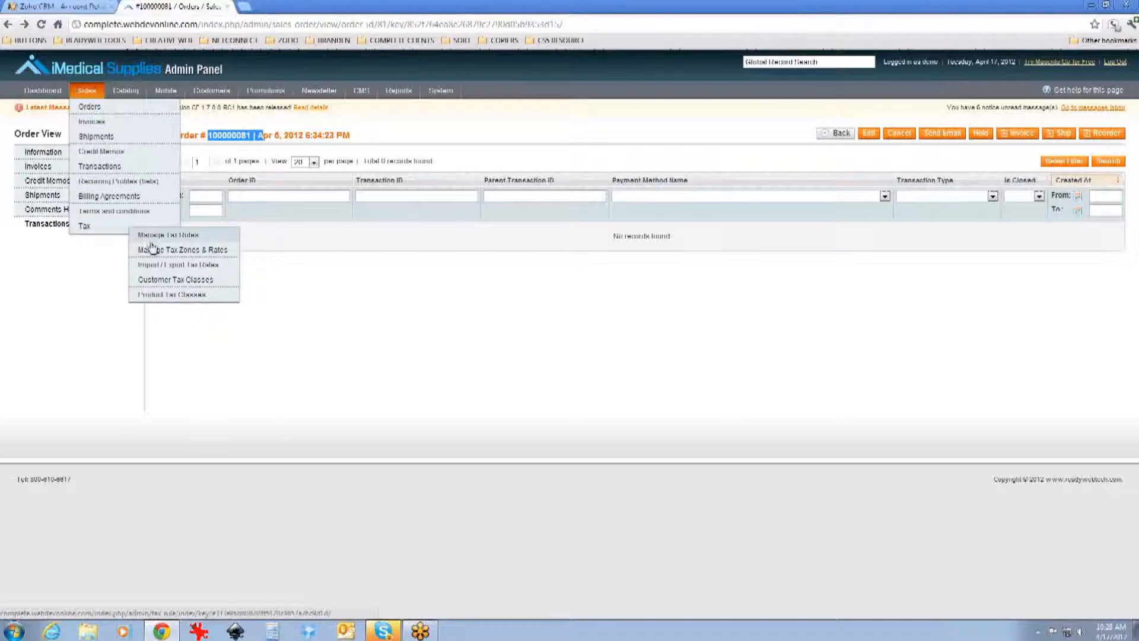
click(153, 254)
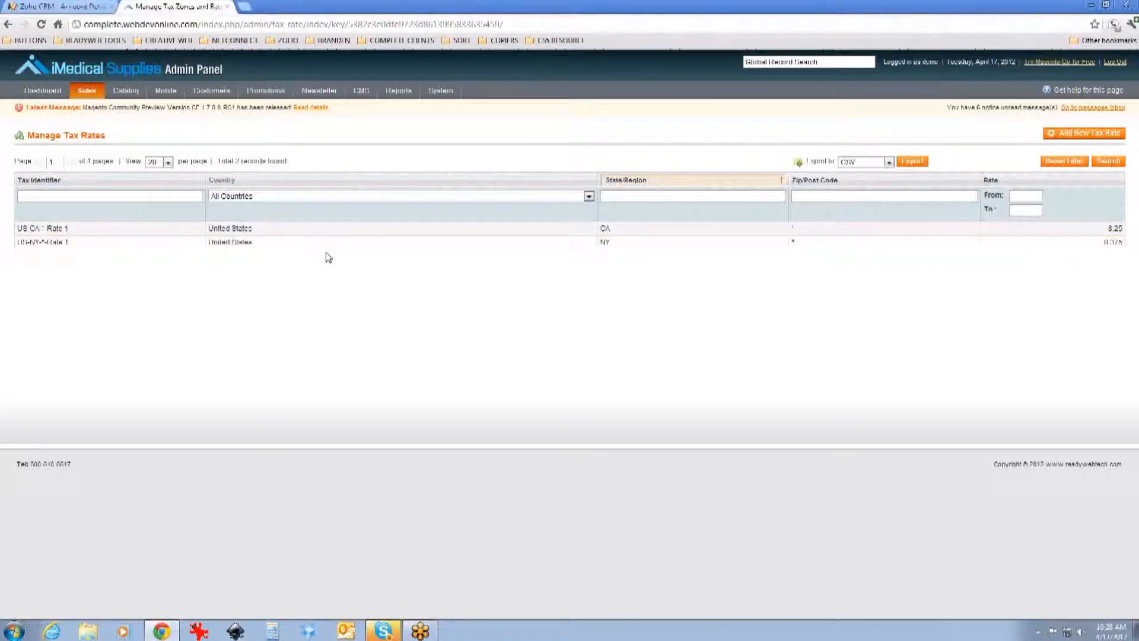
click(1106, 140)
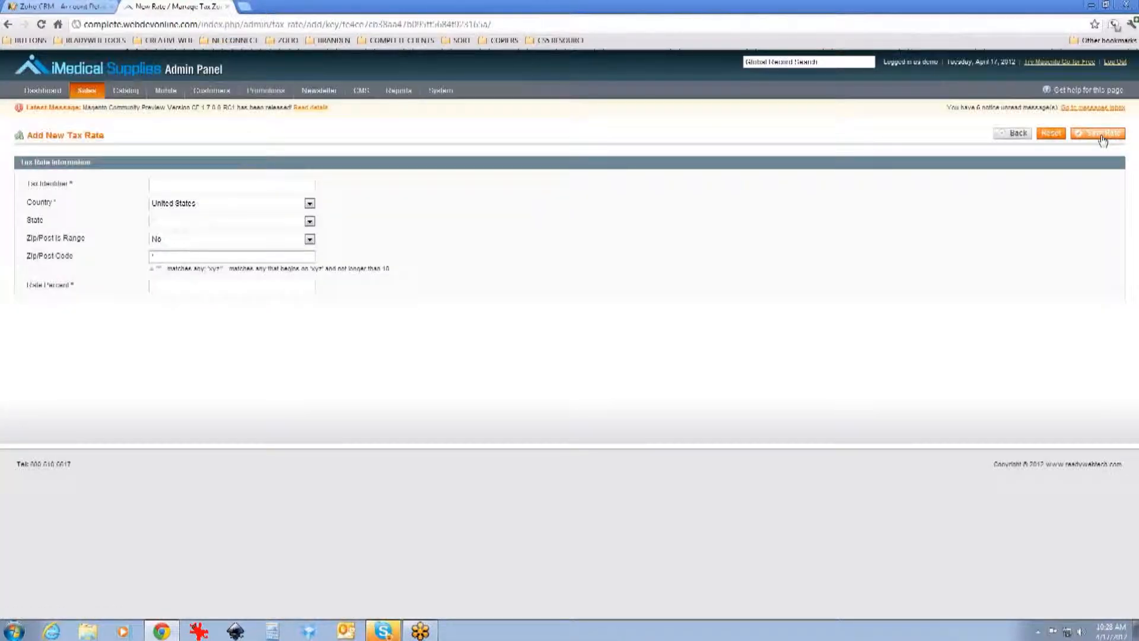
click(243, 185)
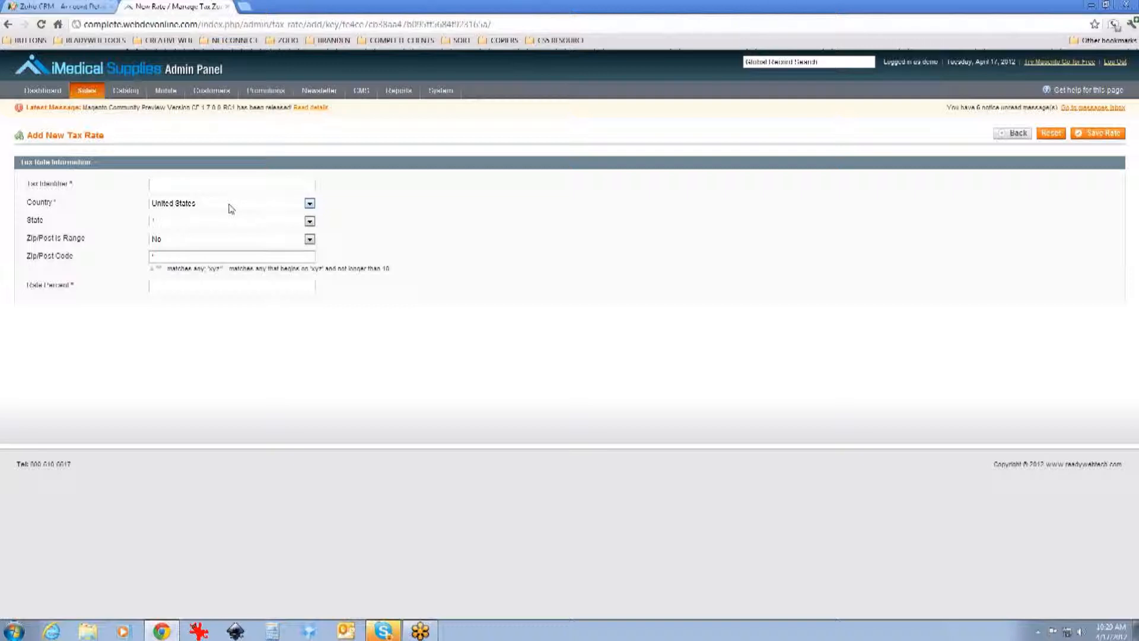
click(310, 222)
drag(309, 233, 324, 255)
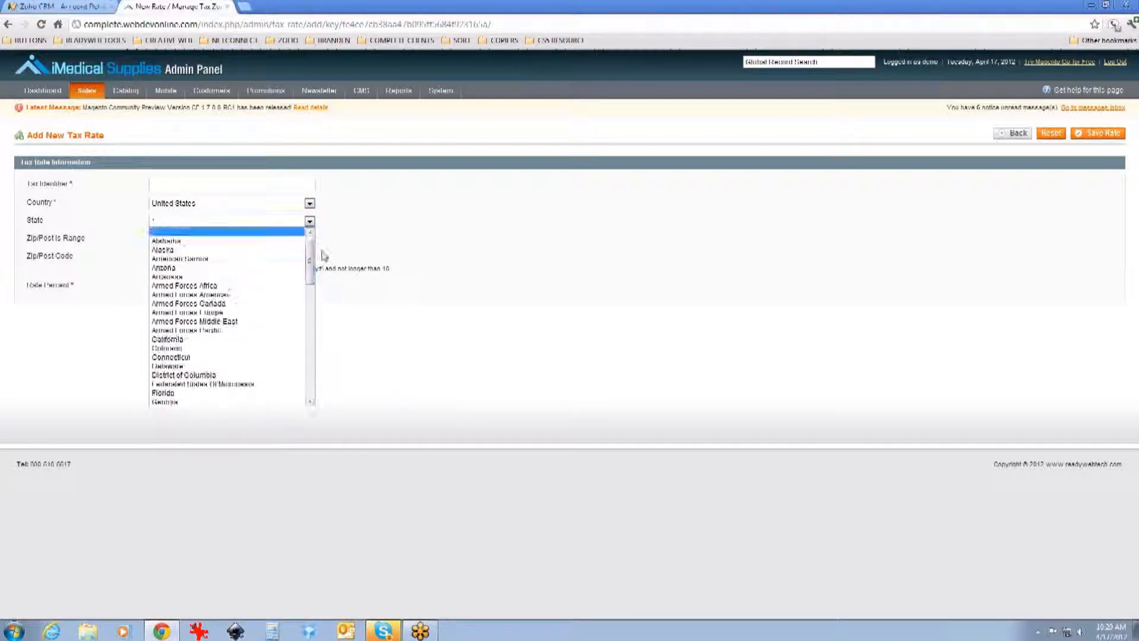
click(369, 232)
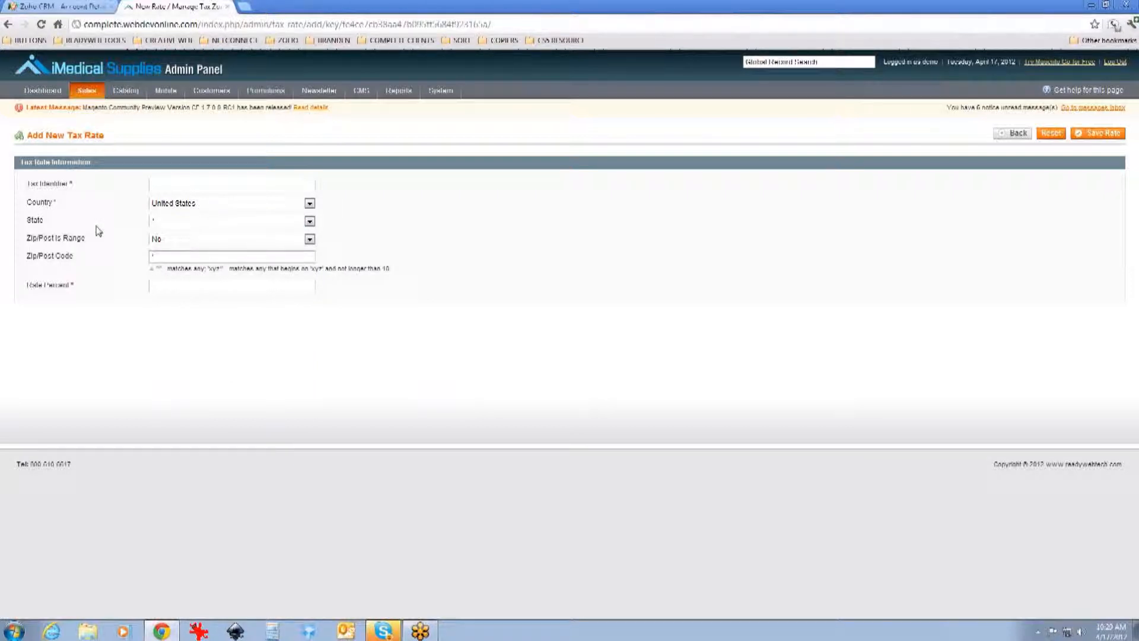
click(309, 239)
click(311, 243)
Step: Try 4 as the new tax rate's percentage, clear the value, and return to the tax rates list without saving
click(176, 289)
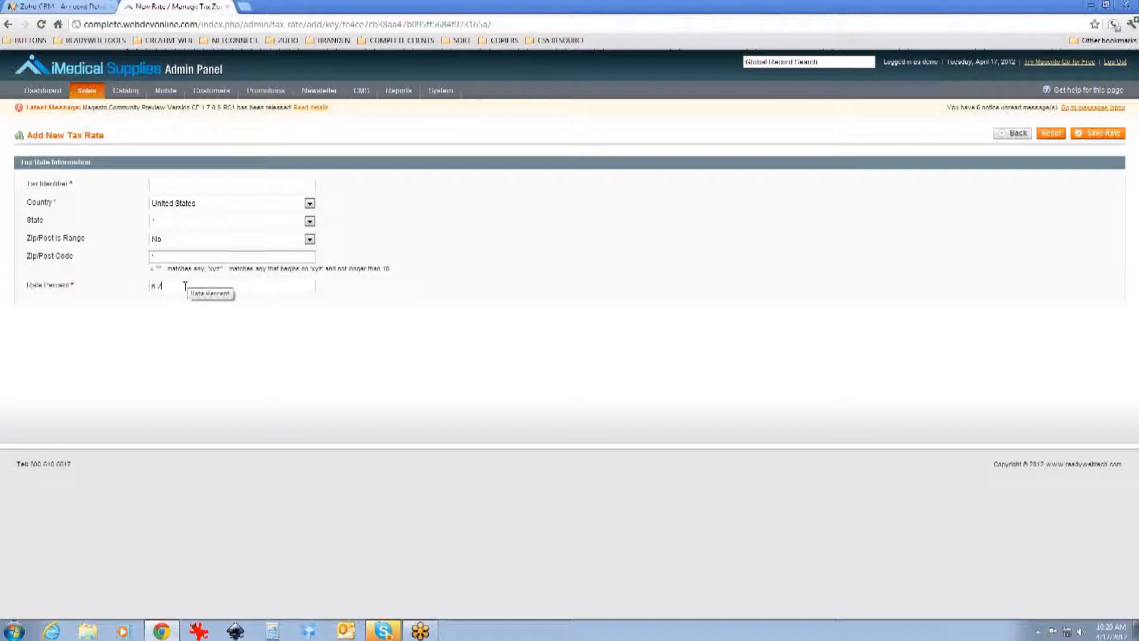
drag(185, 286, 119, 286)
text(4)
drag(299, 286, 135, 292)
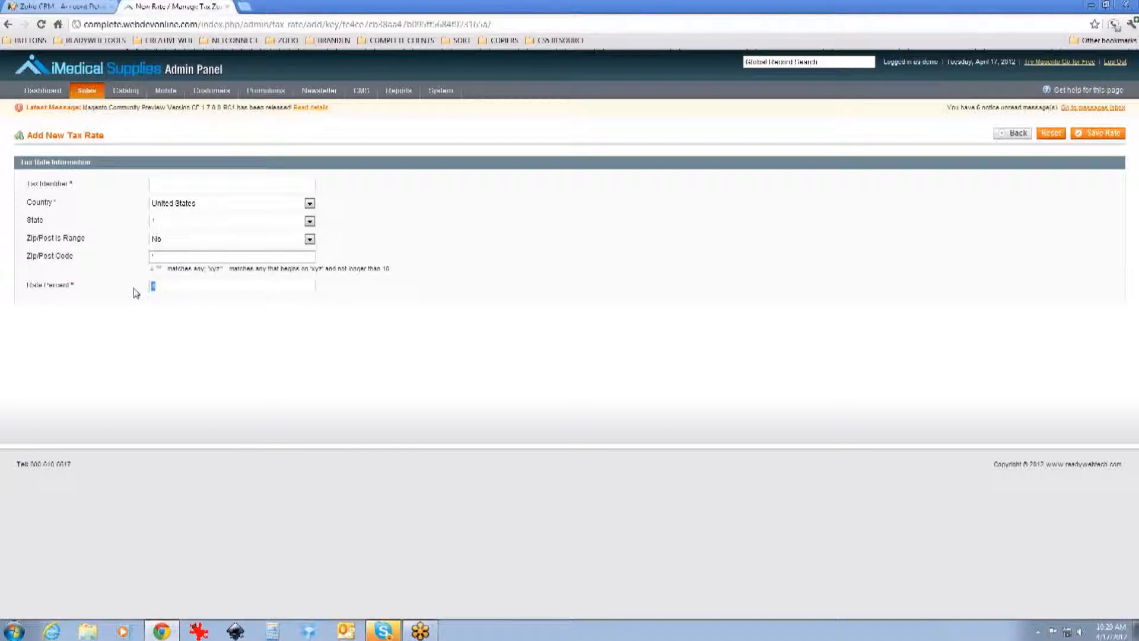
key(BackSpace)
click(1112, 140)
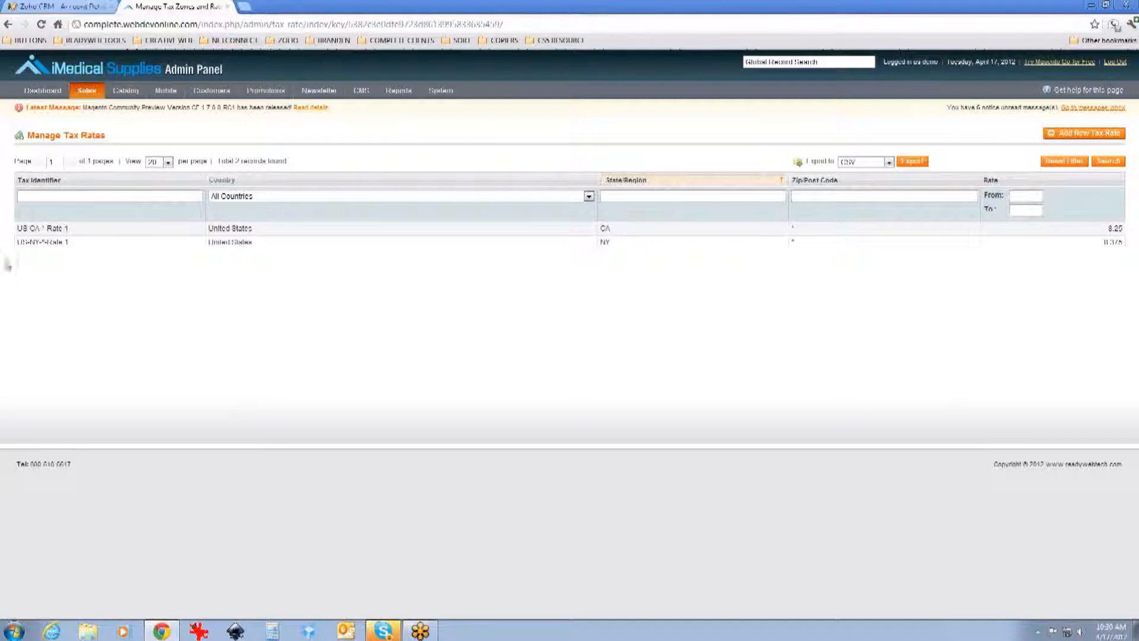
Step: Open the sales orders list and start creating a new order
mouse_move(87, 91)
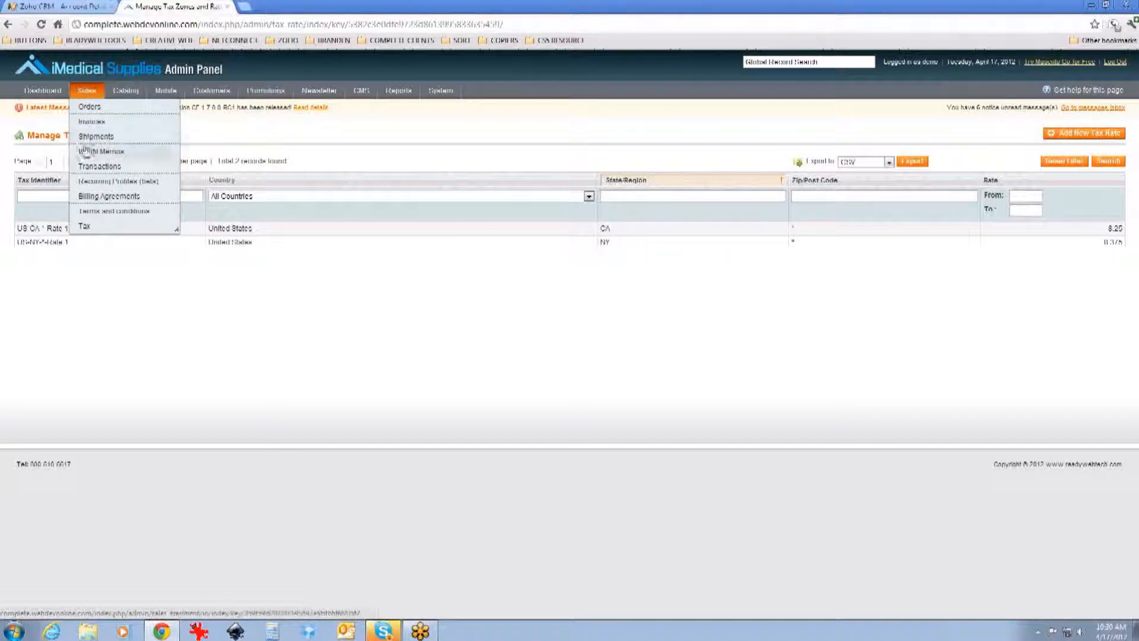
mouse_move(97, 231)
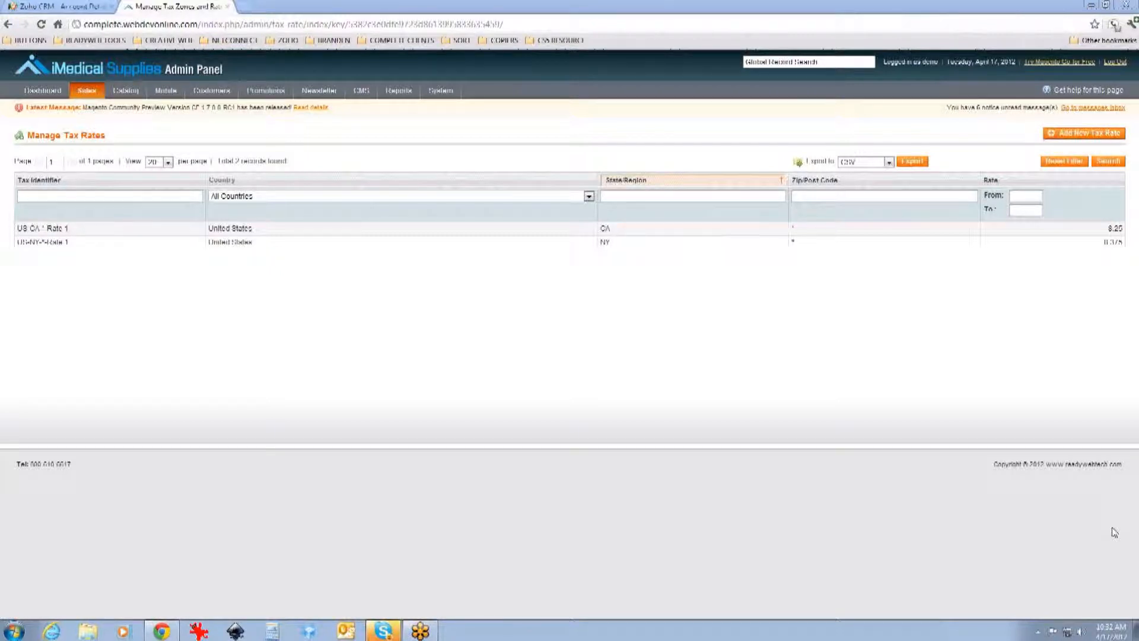
mouse_move(91, 96)
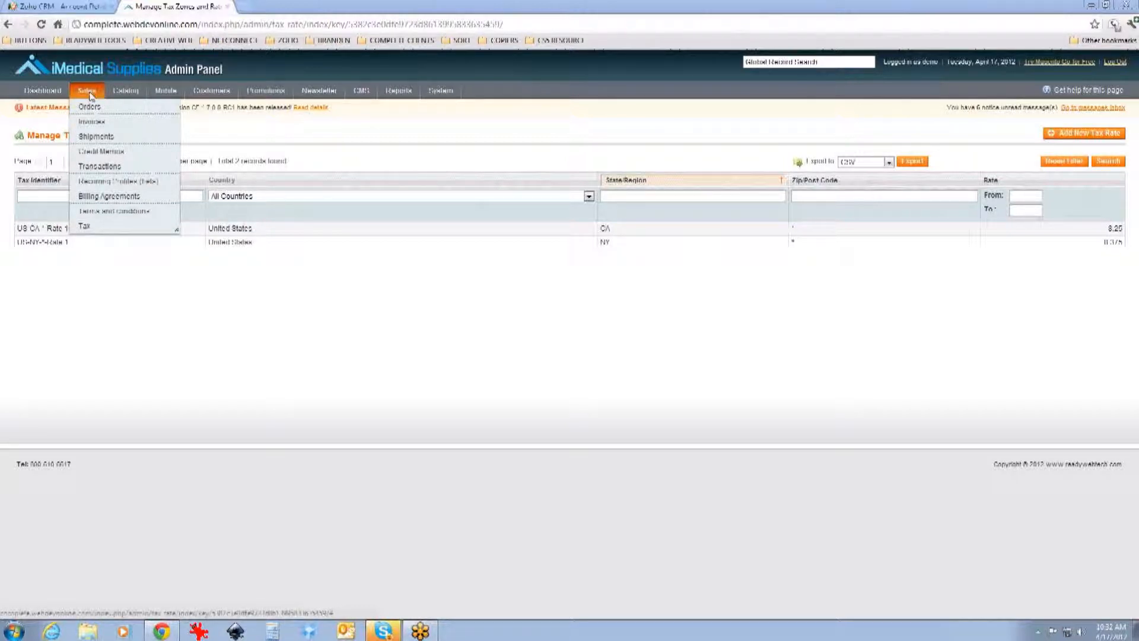
click(92, 108)
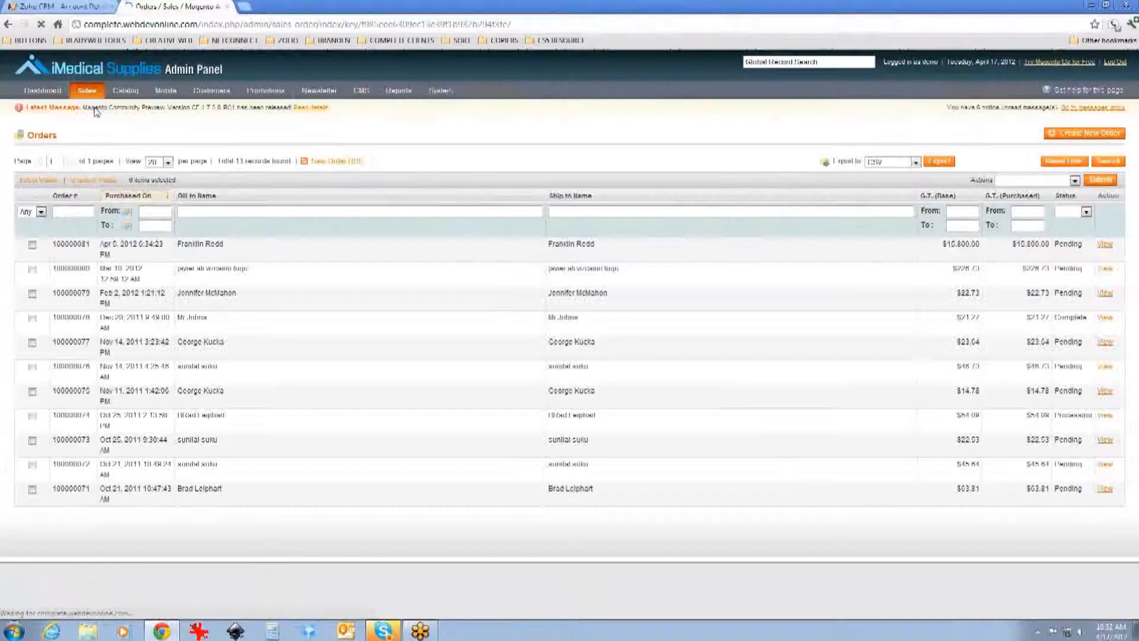
mouse_move(89, 93)
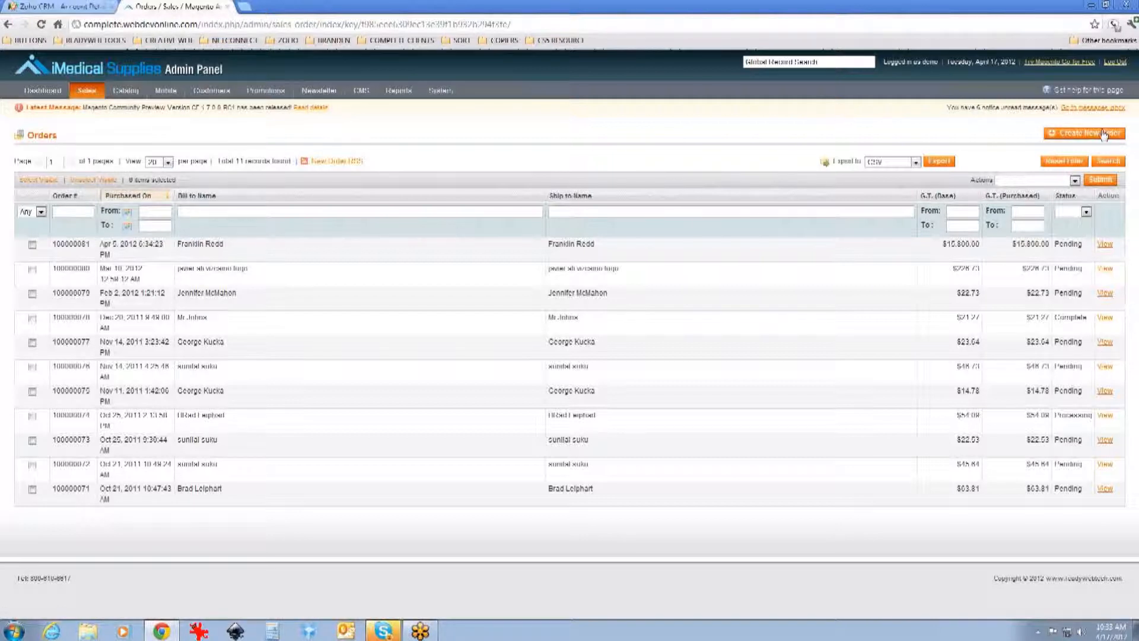
click(1079, 137)
click(1079, 135)
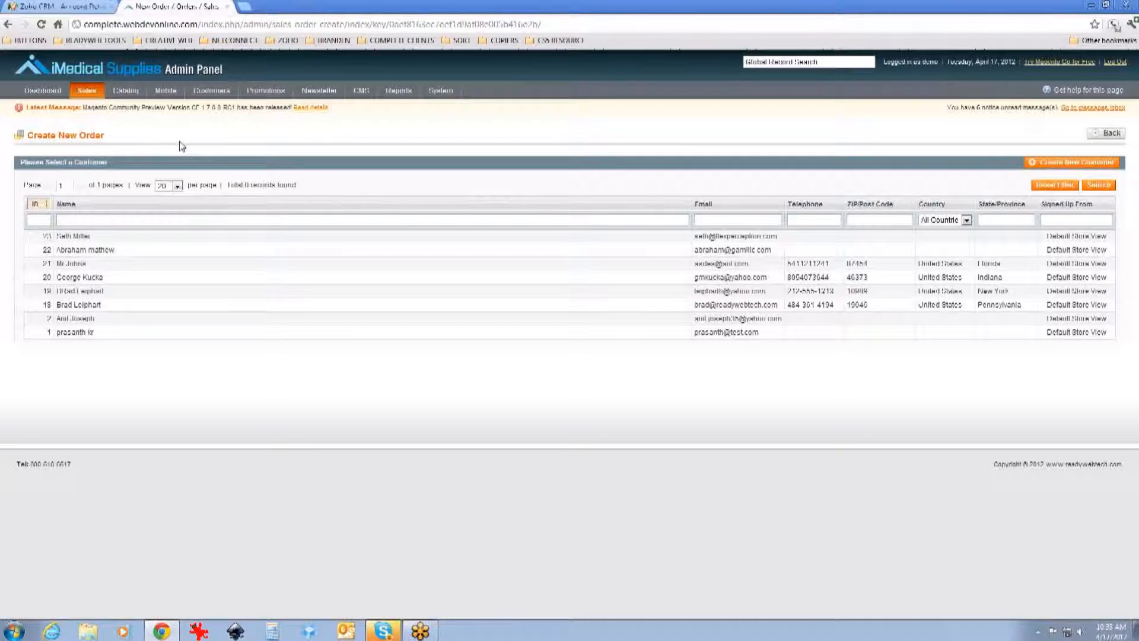
Step: Open the iMedical Supplies storefront in a new browser tab from the bookmarked Your Way Online - White Label Program page
click(244, 9)
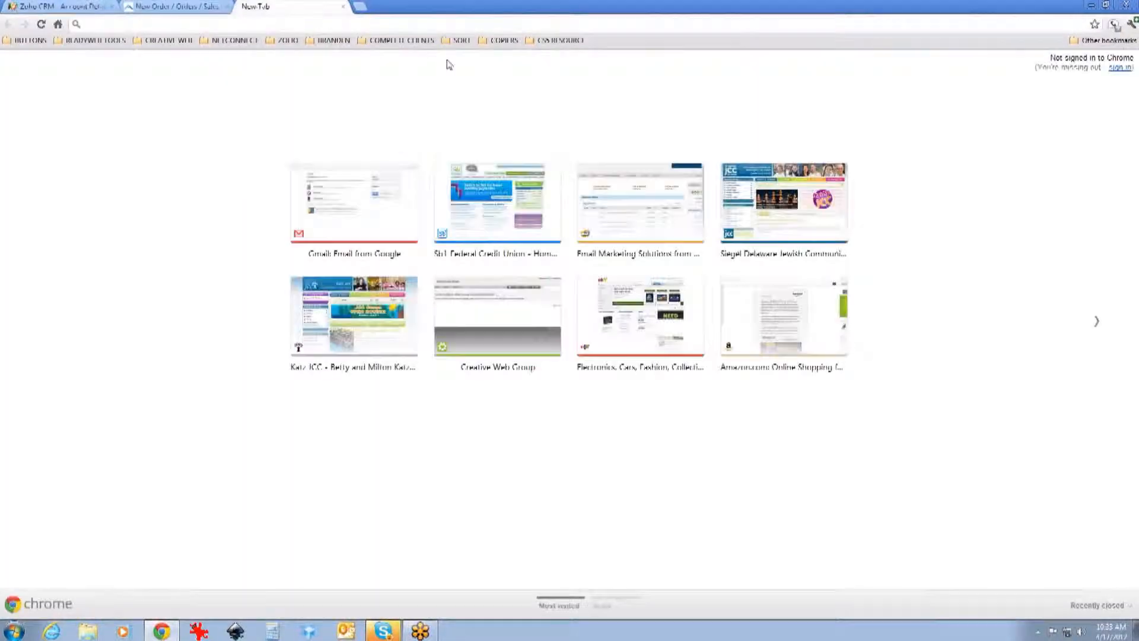
click(371, 41)
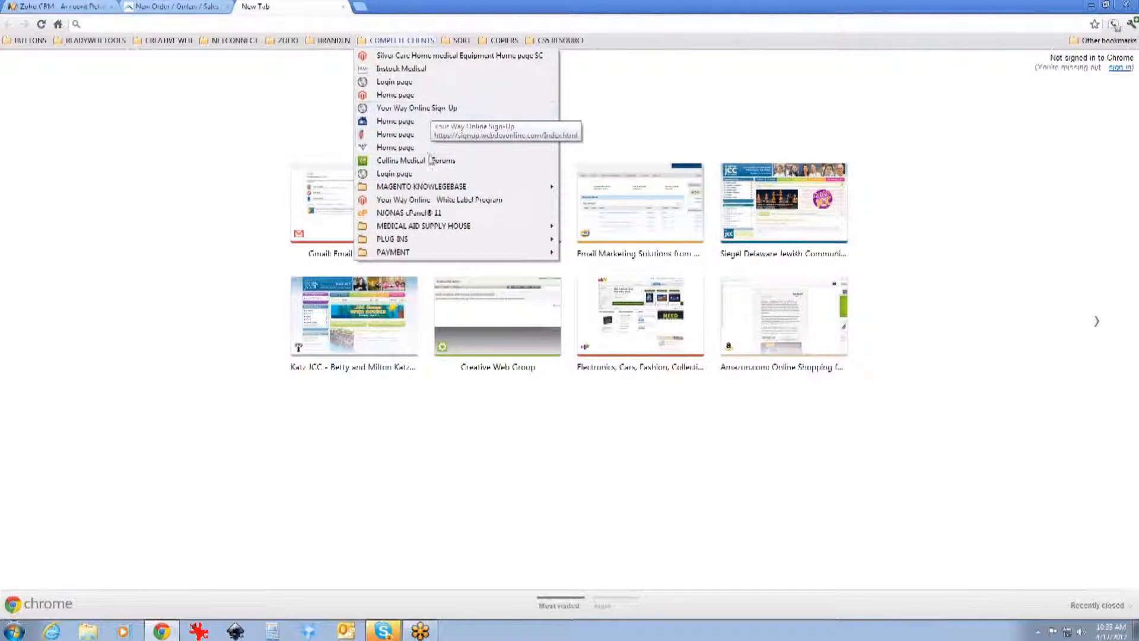
click(433, 201)
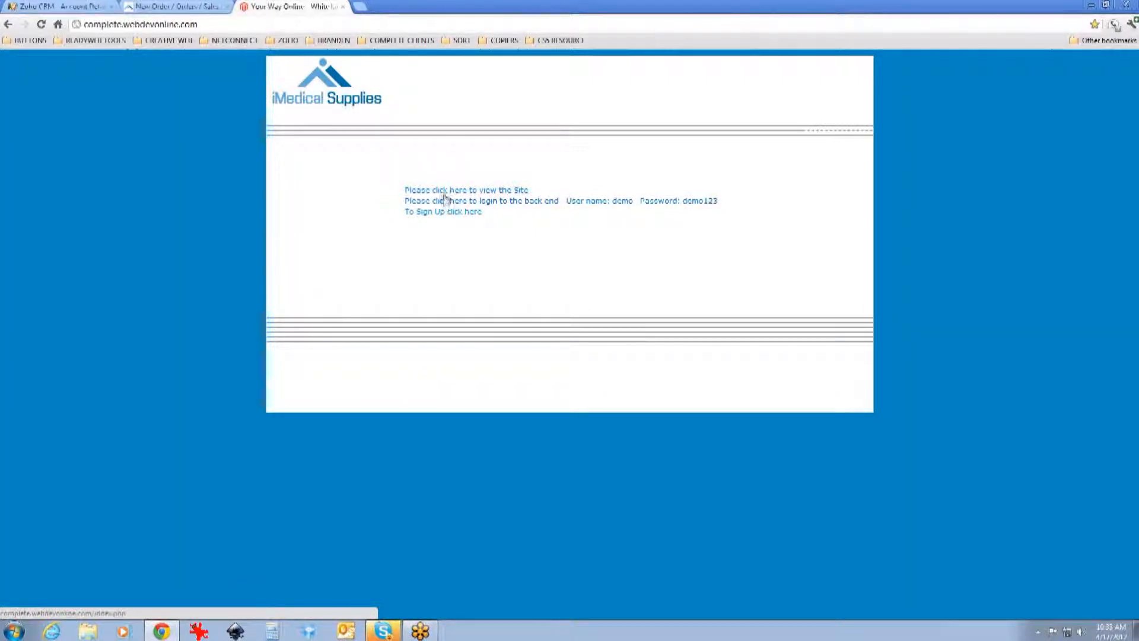
click(442, 202)
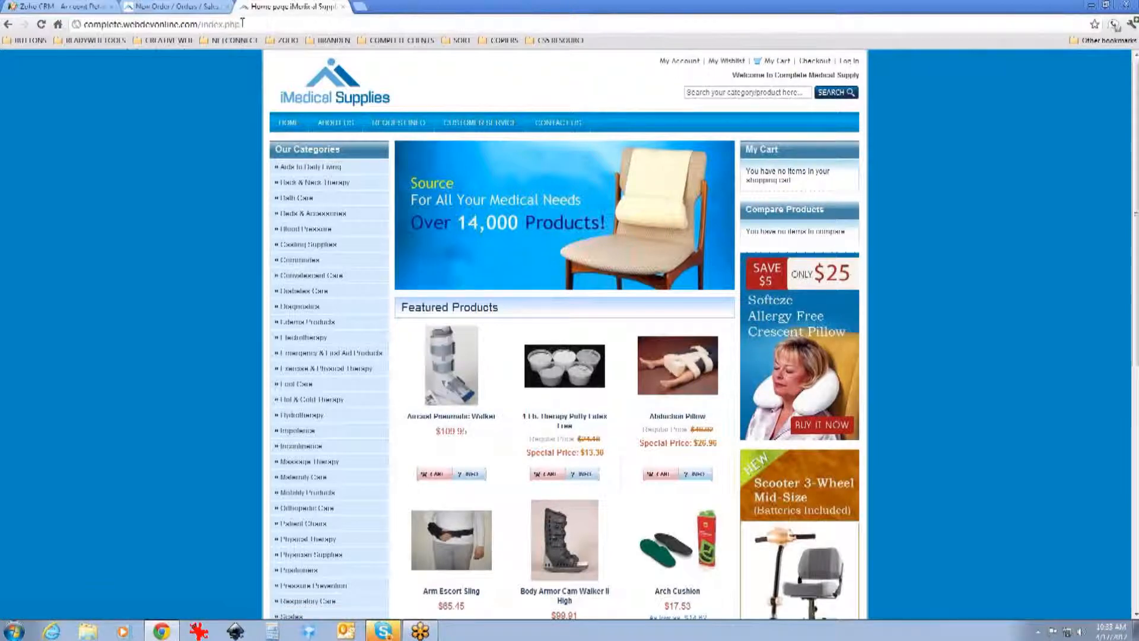
Step: Compare the new order's customer selection page with the storefront home page, ending on the customer selection page
click(211, 9)
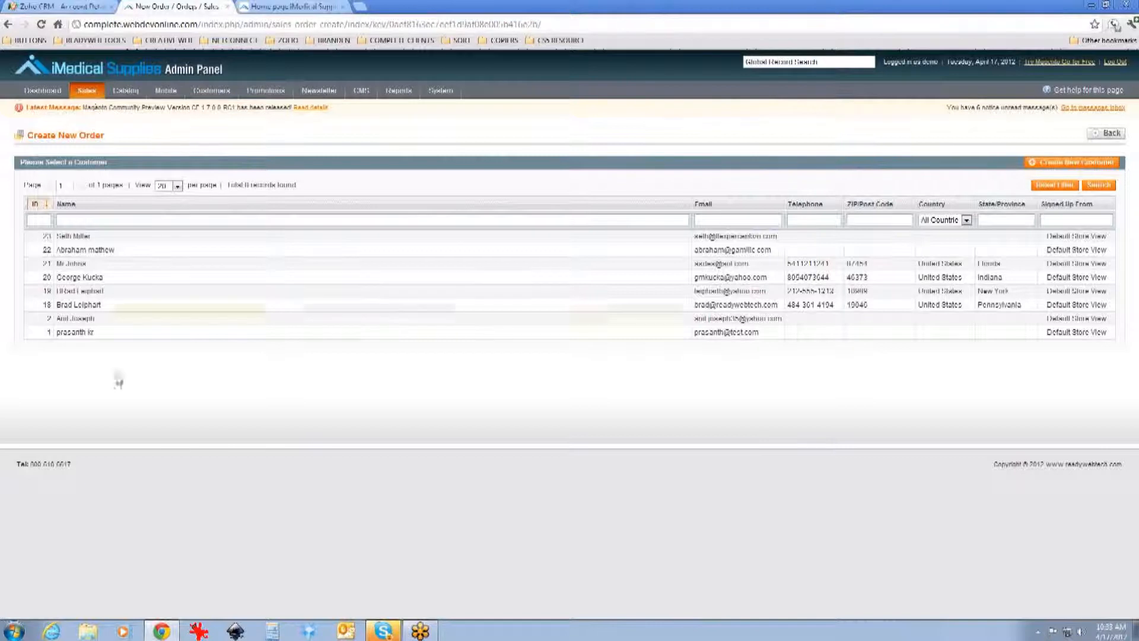
click(262, 6)
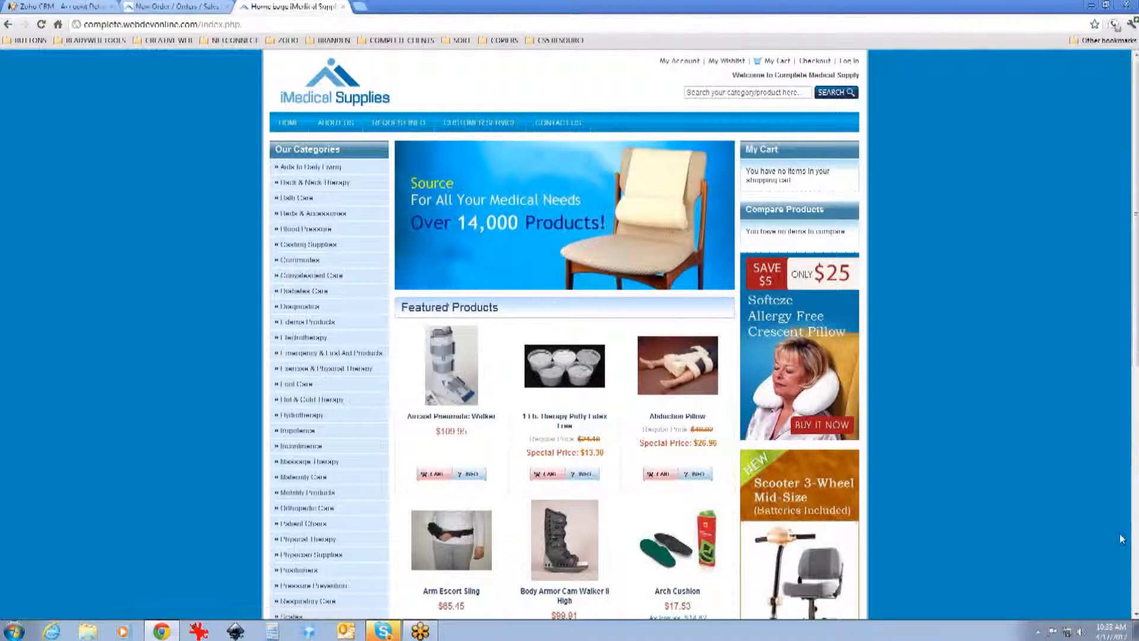
click(198, 7)
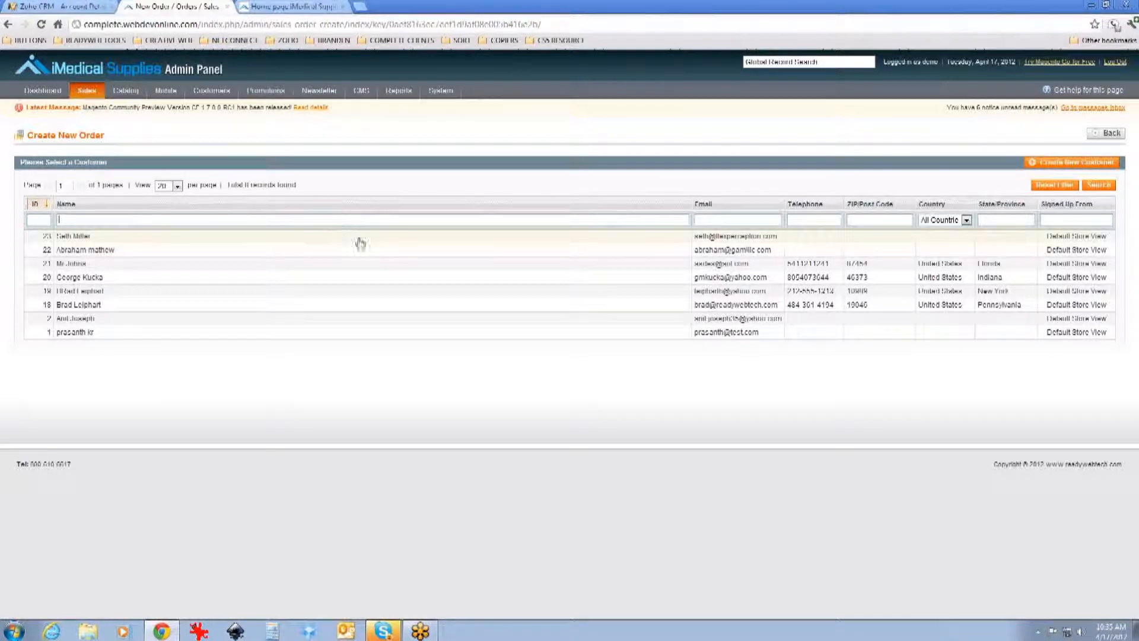
Step: Start the order for a new customer and examine the customer group choices, address, payment, shipping and totals sections
click(1041, 169)
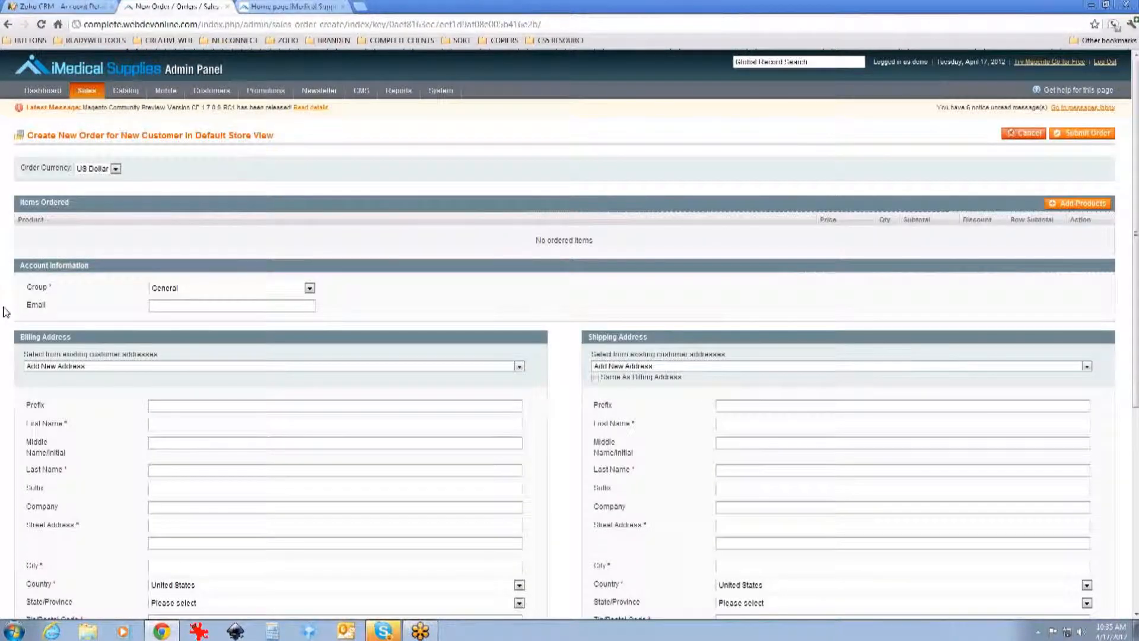
scroll(306, 326, down, 5)
scroll(306, 326, up, 3)
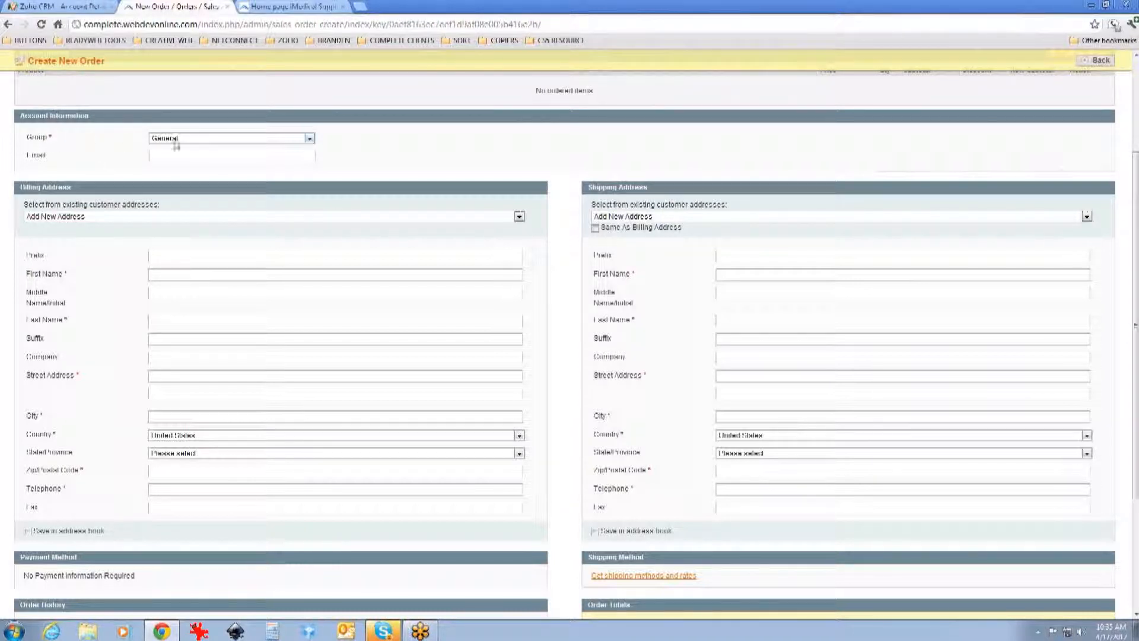
click(309, 140)
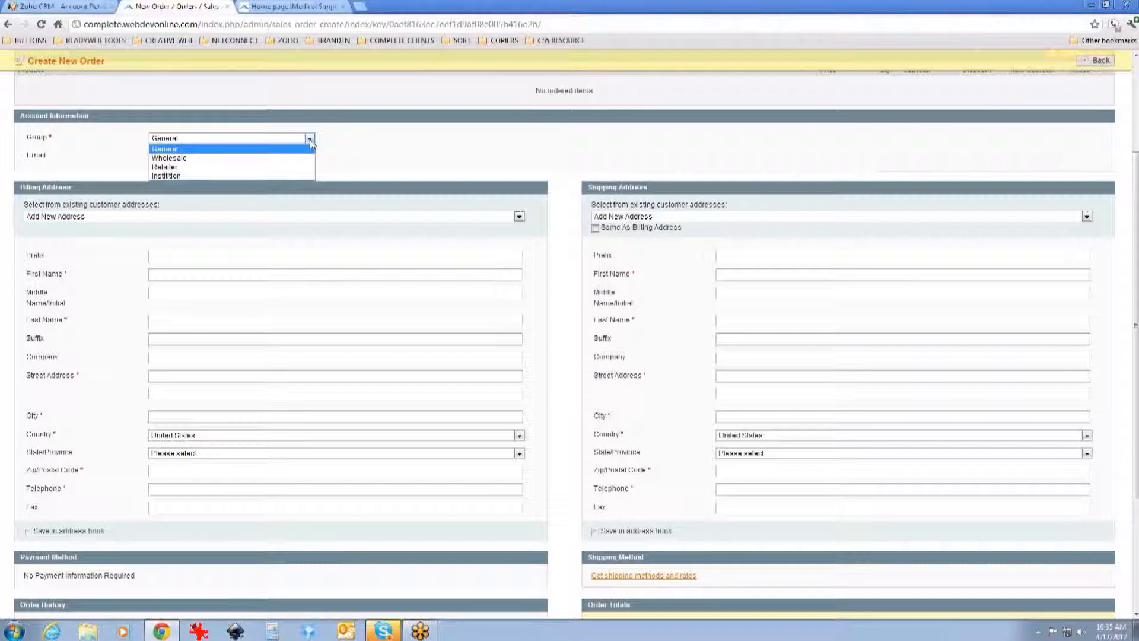
click(262, 151)
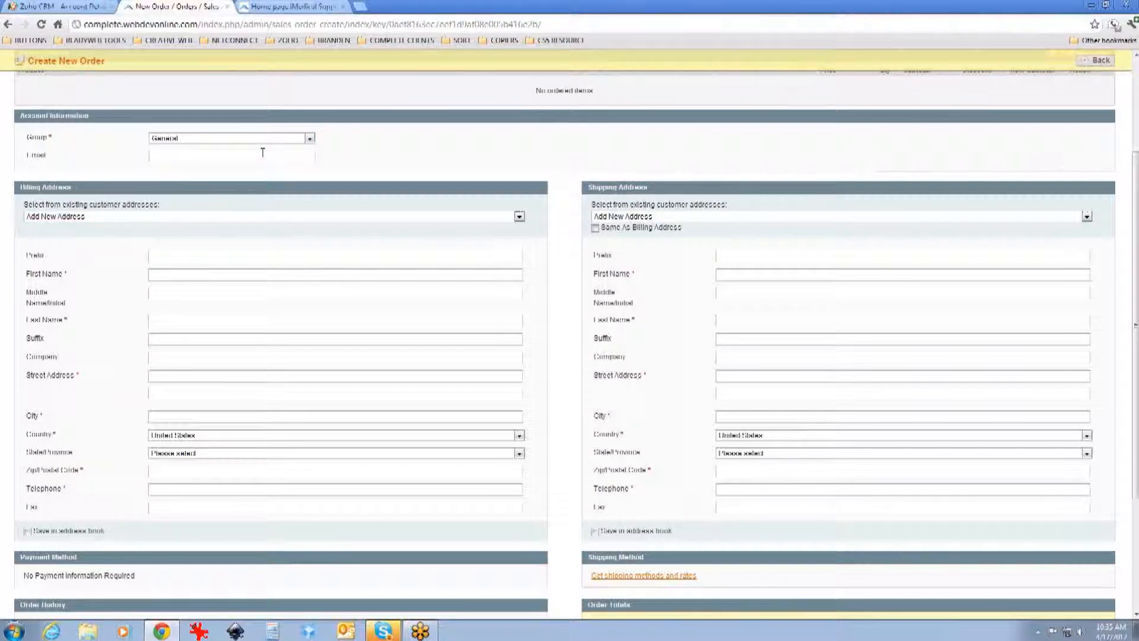
scroll(510, 245, down, 1)
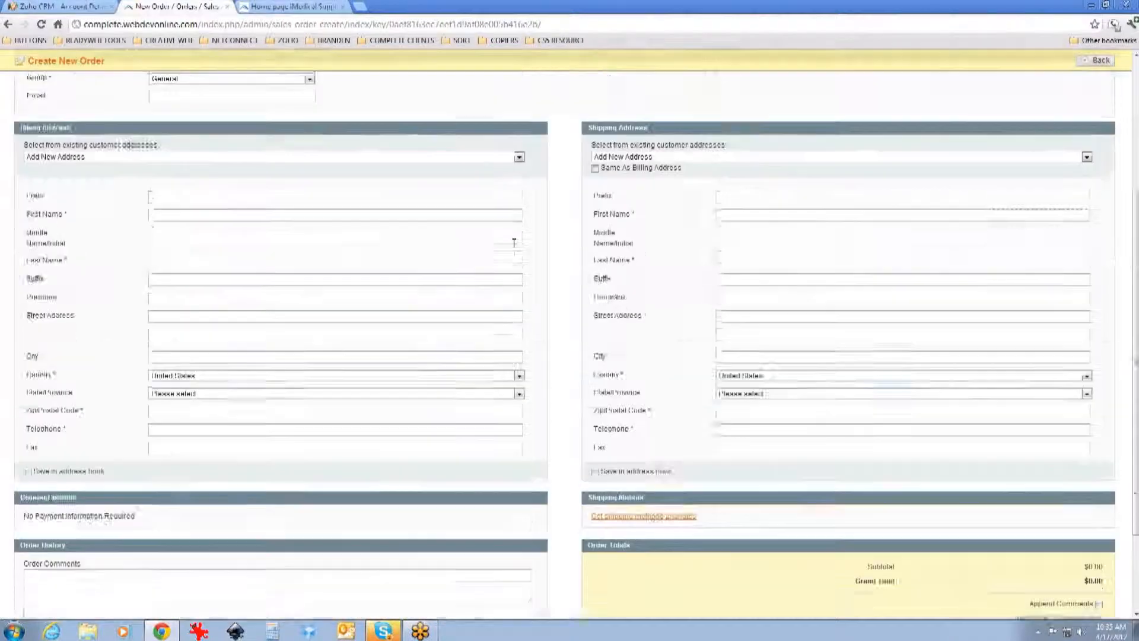
scroll(668, 203, up, 2)
Step: Leave the unsubmitted order, view the details of the Apr 5, 2012 order, and return to the orders list
click(1105, 62)
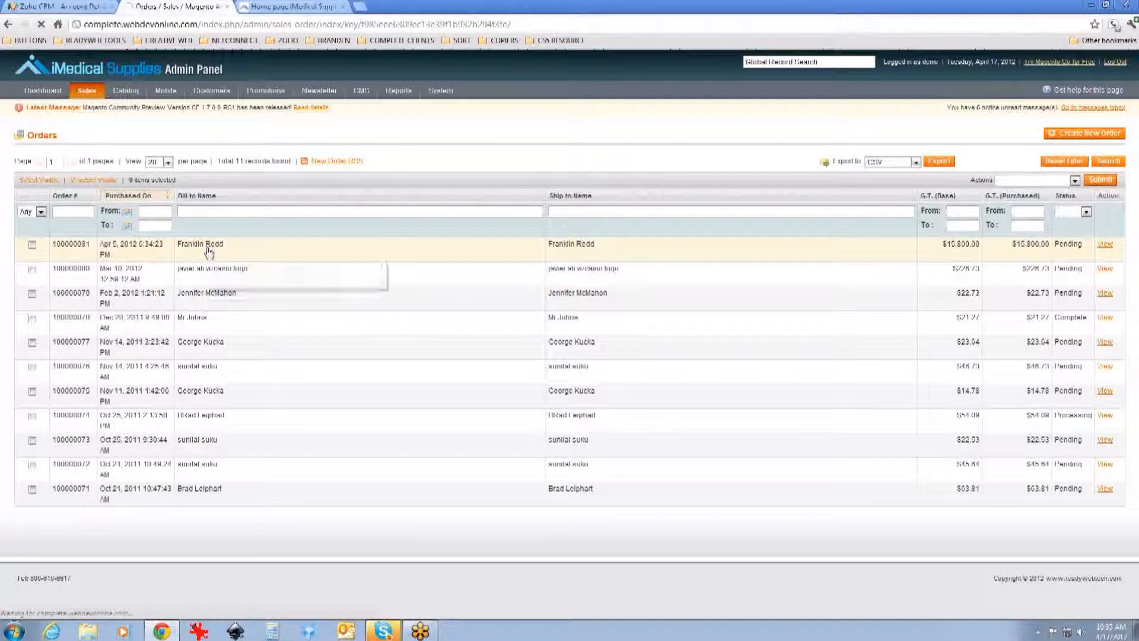
click(207, 249)
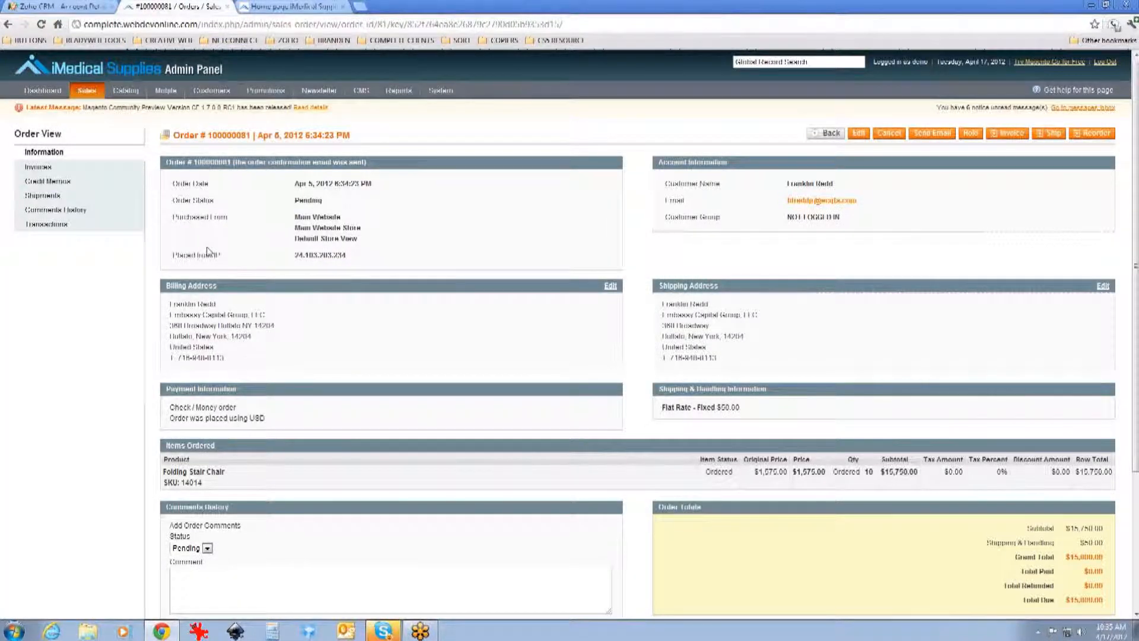
click(9, 25)
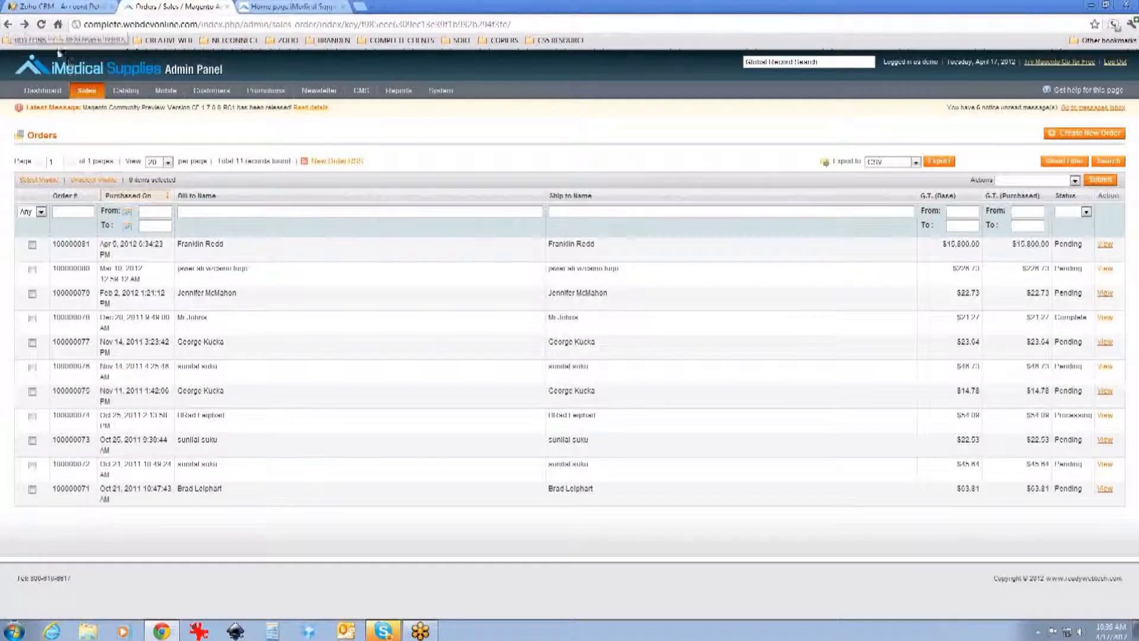
Step: Start a new order for the first listed customer and examine the wishlist, recent activities, address, payment and totals sections
click(1083, 137)
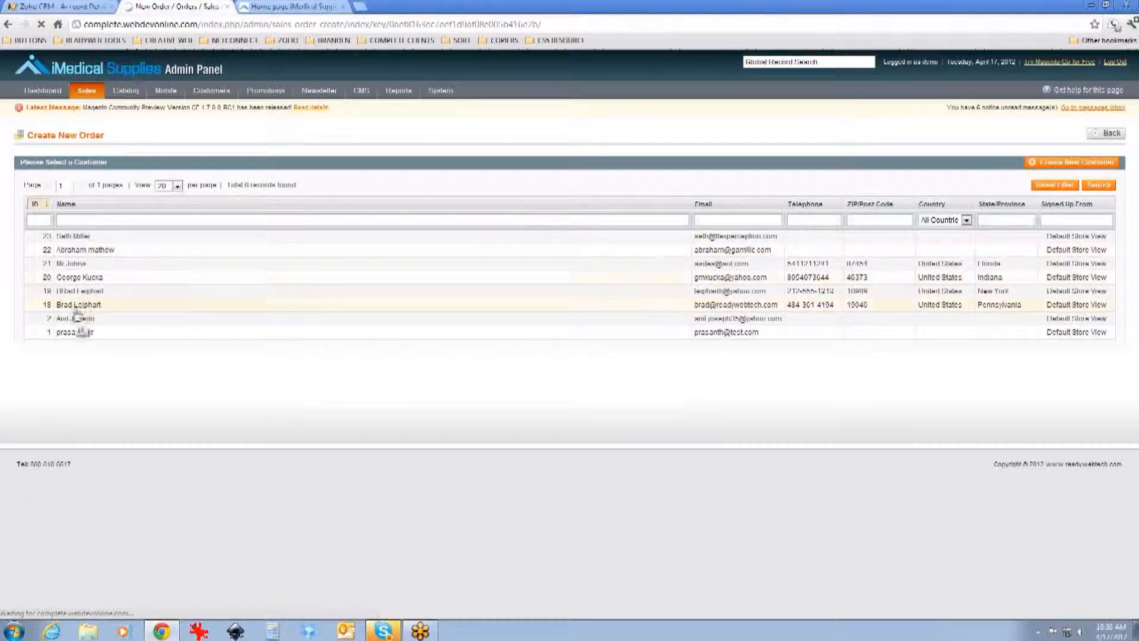
click(78, 238)
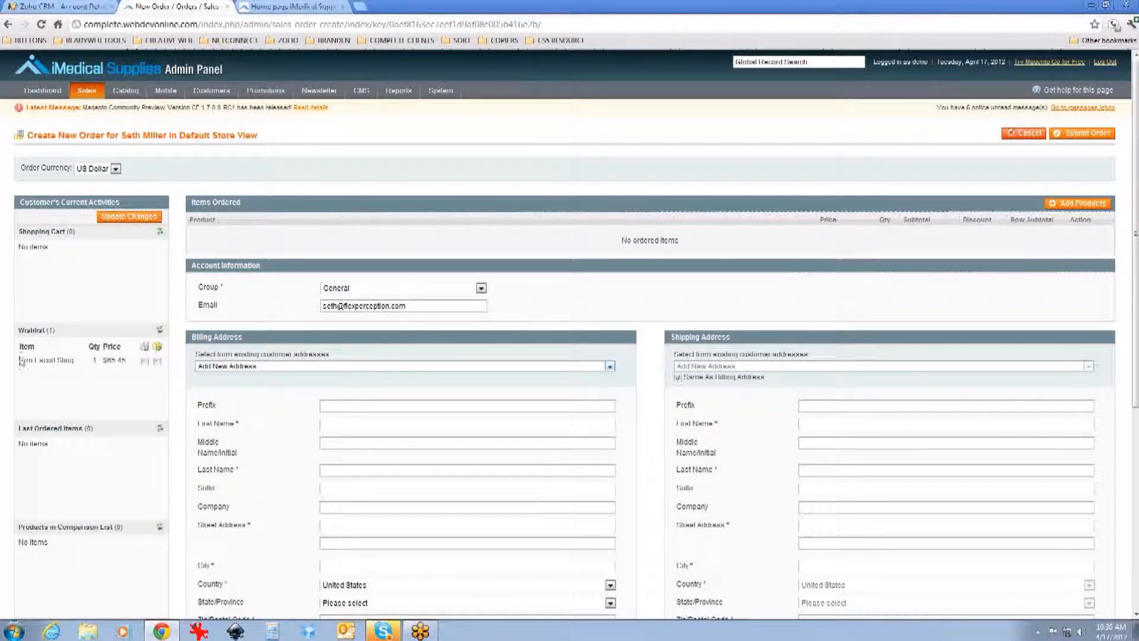
scroll(19, 368, down, 1)
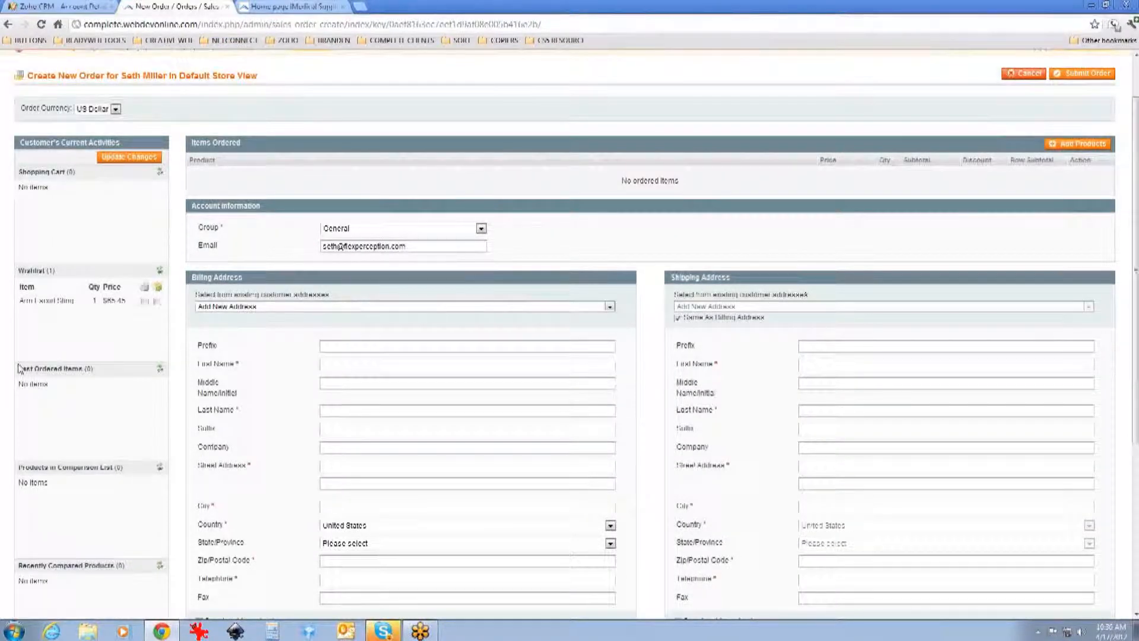
scroll(19, 368, down, 1)
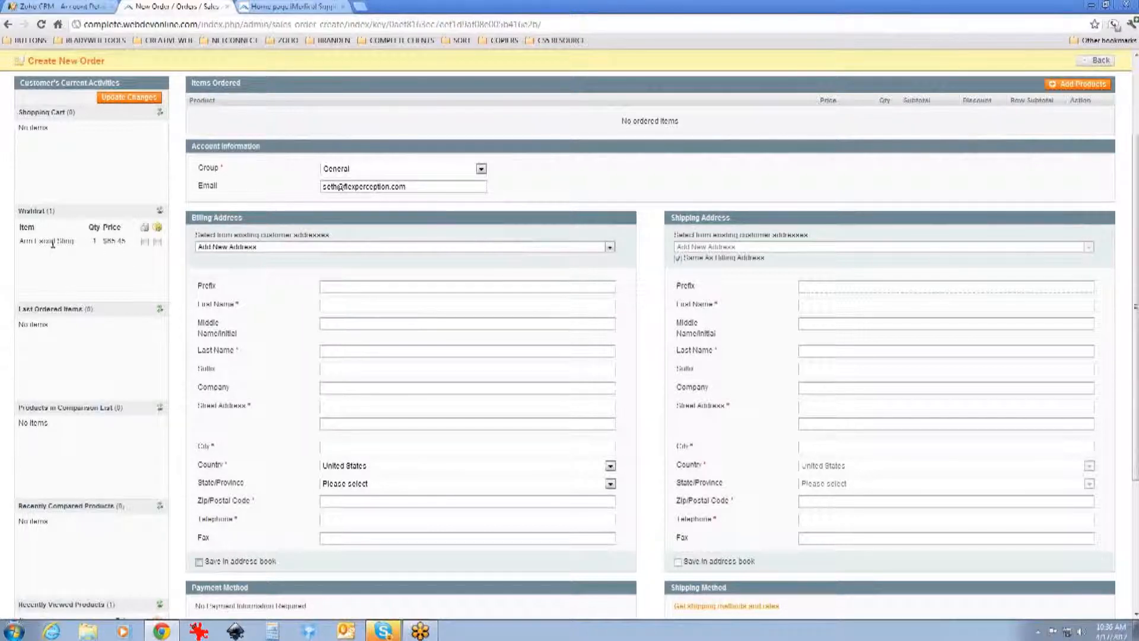
drag(126, 243, 9, 219)
click(9, 219)
scroll(280, 324, down, 3)
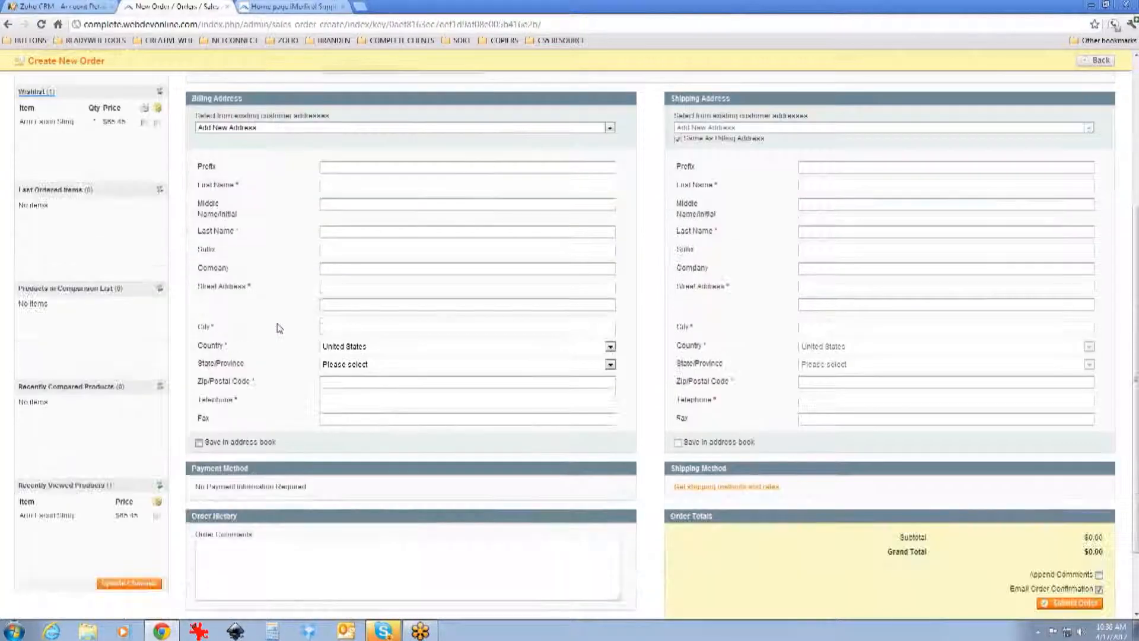
Step: Examine the customer's saved-address choices and the address, payment, shipping and totals sections of the new order form
scroll(281, 326, up, 4)
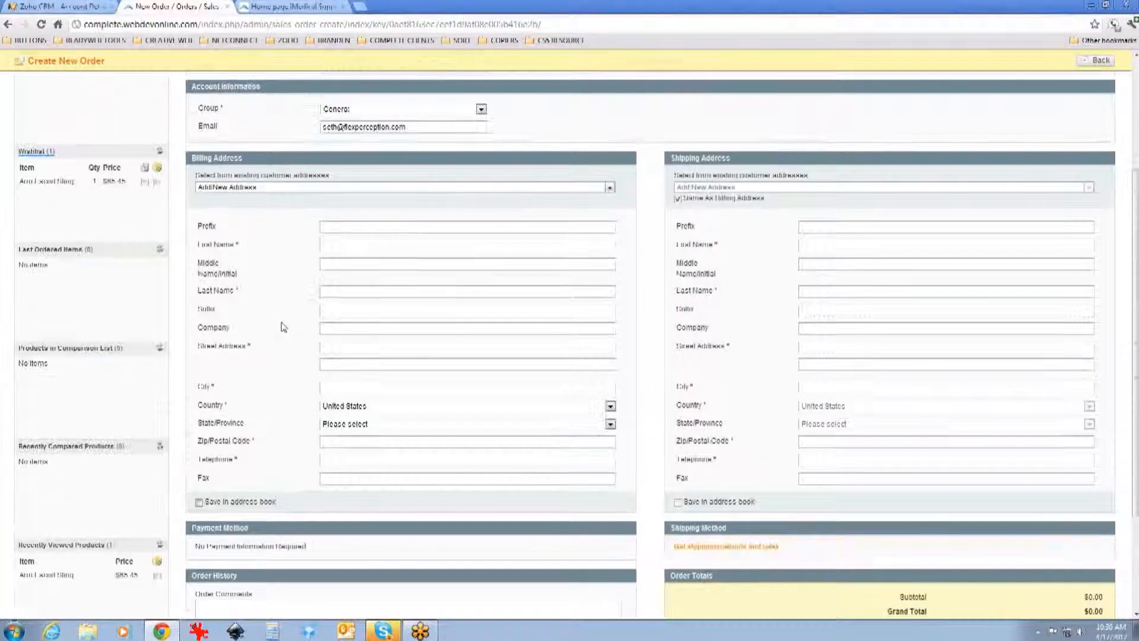
scroll(283, 326, down, 2)
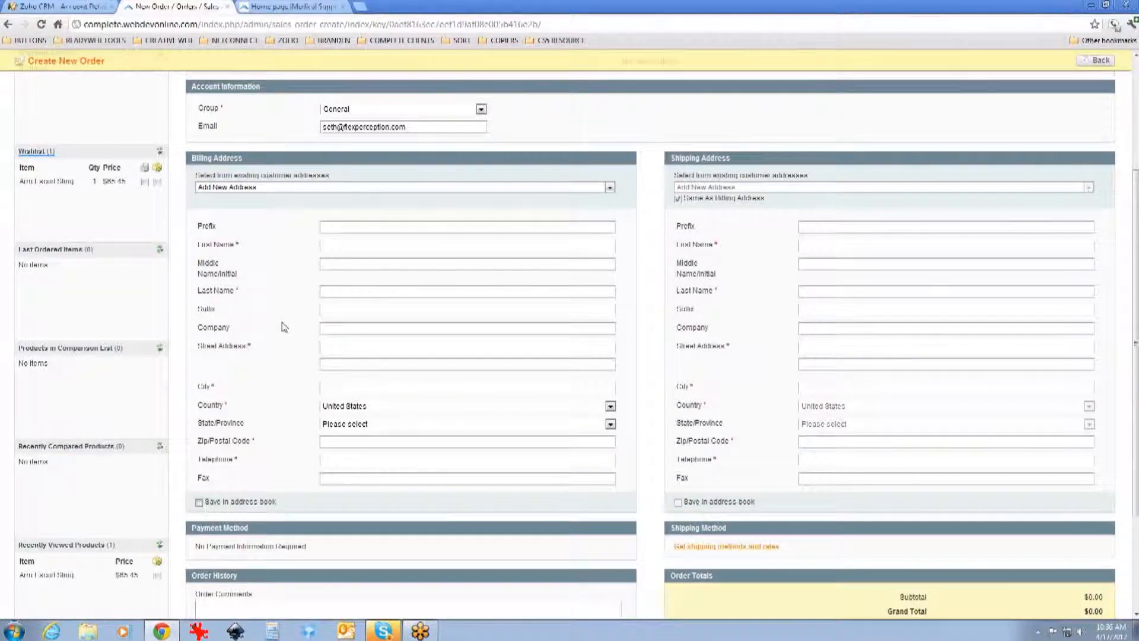
click(611, 188)
click(612, 190)
scroll(580, 241, down, 2)
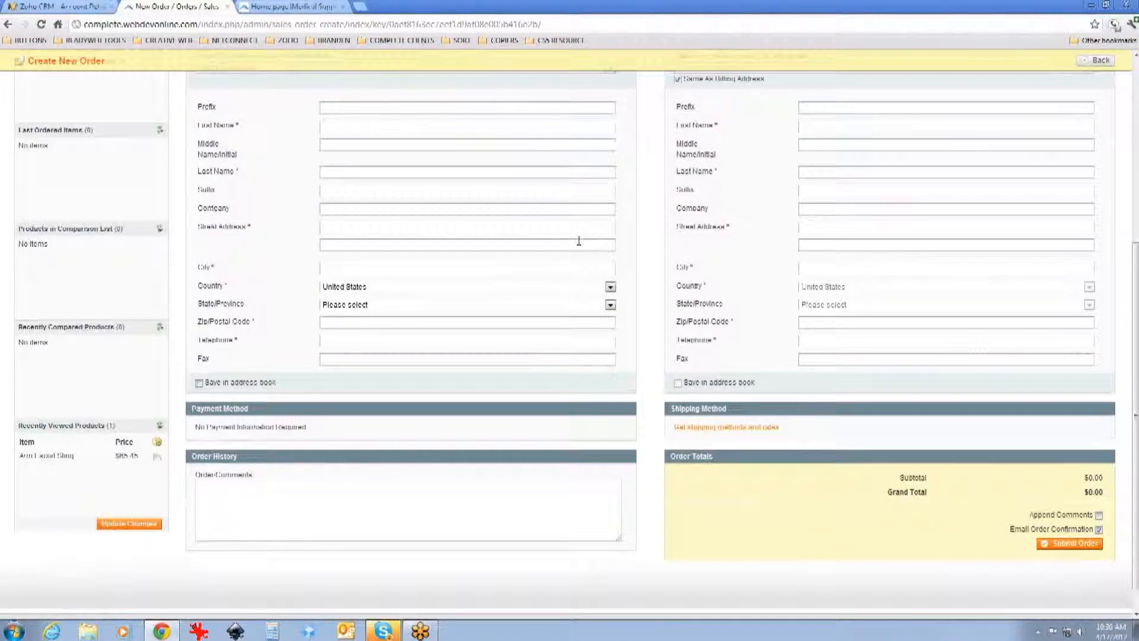
scroll(579, 240, up, 1)
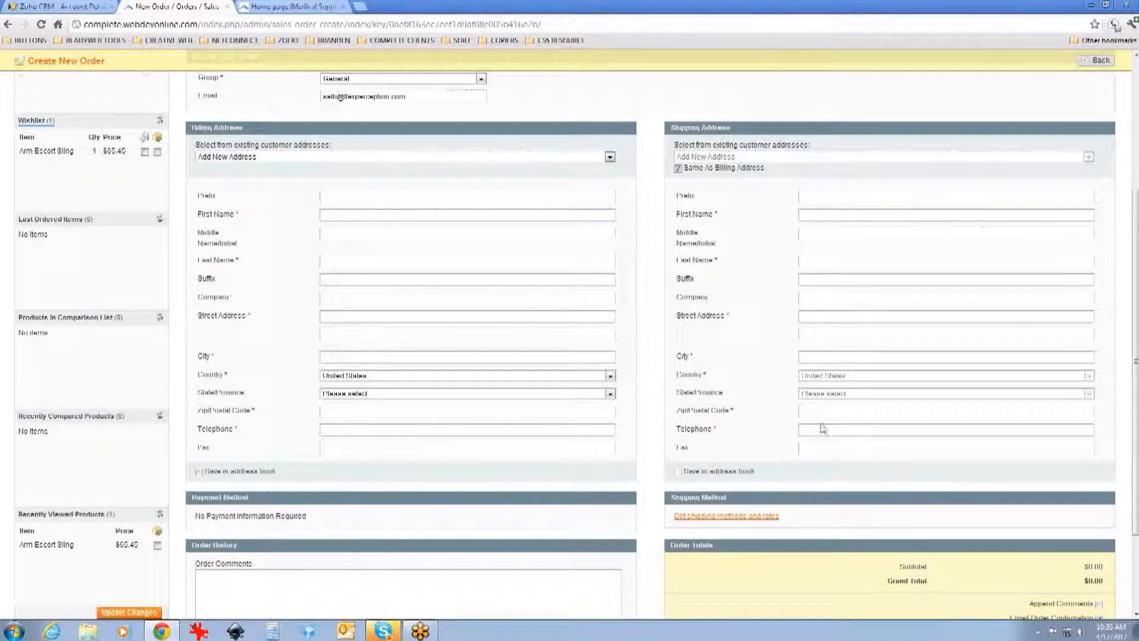
scroll(824, 427, down, 1)
scroll(821, 423, up, 3)
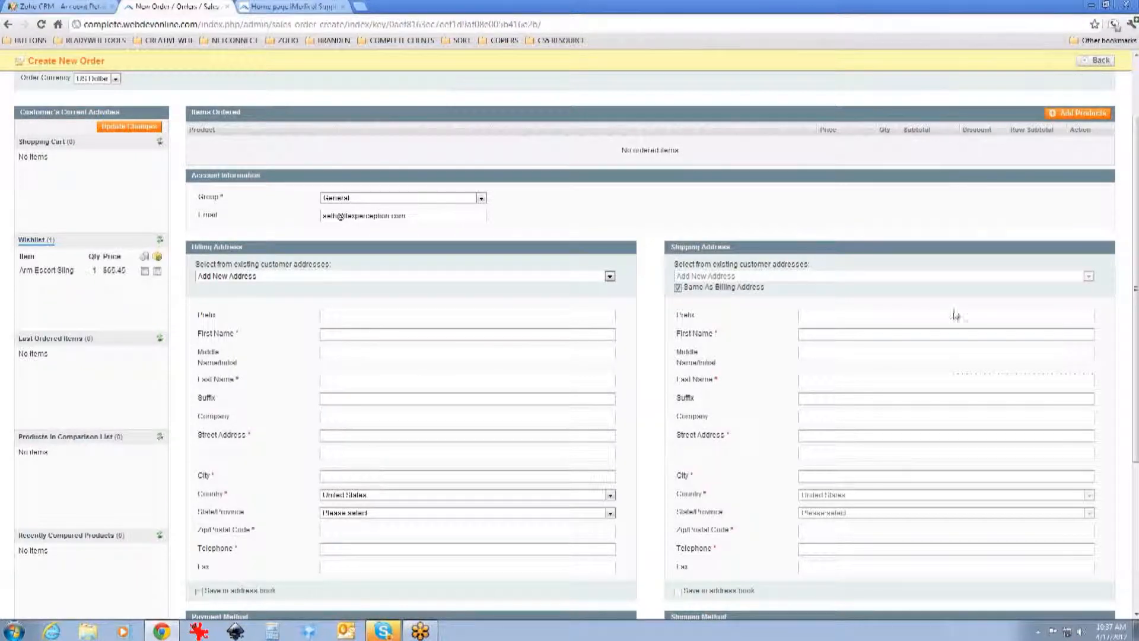
Step: Open the order's product selection, then copy the P-Guard Splash Guard name from the storefront's Commode~Shower Chair Accessori category
click(1075, 114)
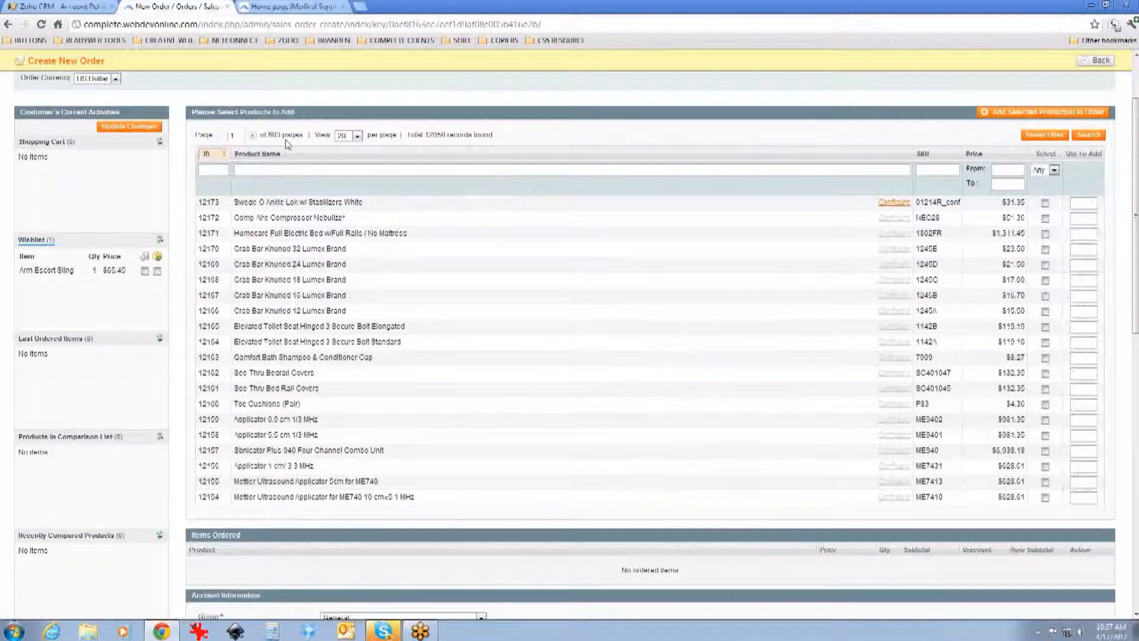
click(291, 7)
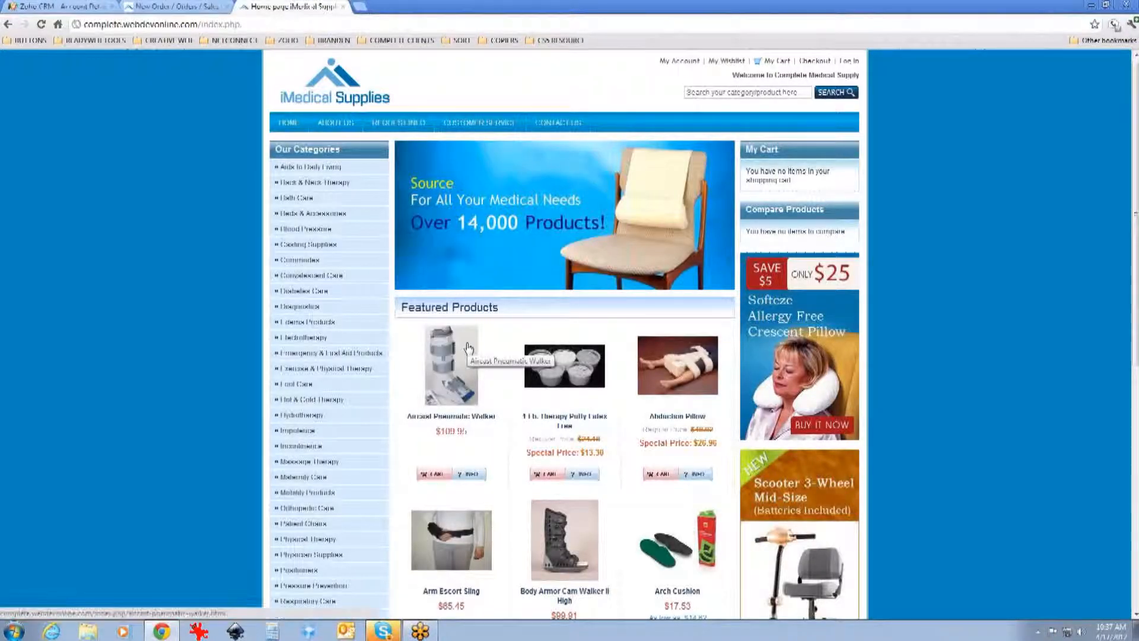
mouse_move(325, 263)
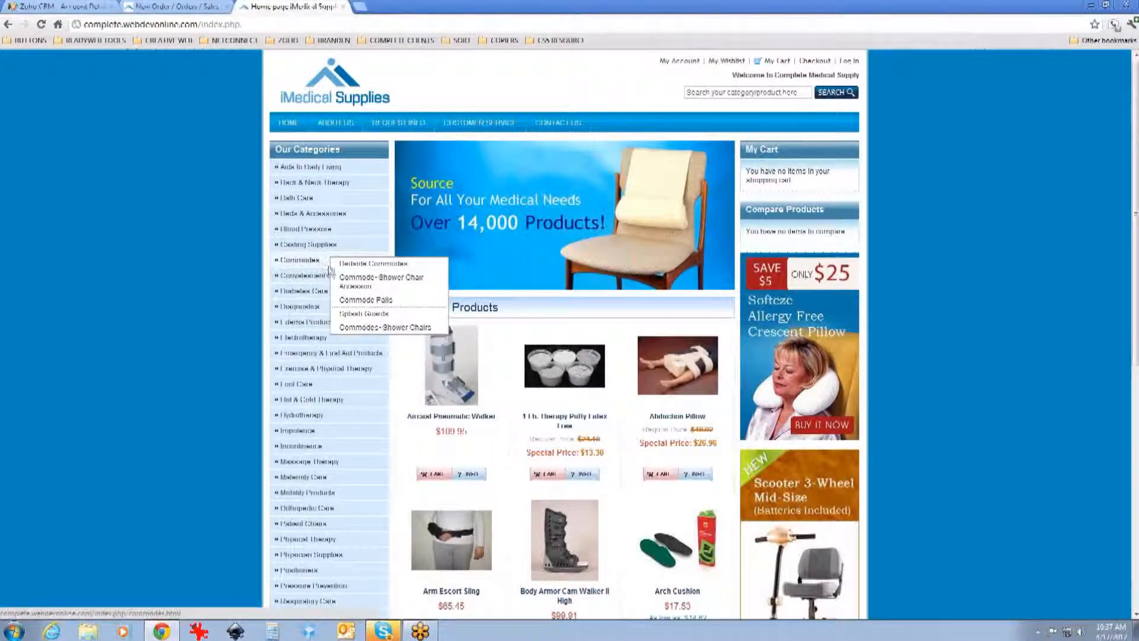
click(354, 284)
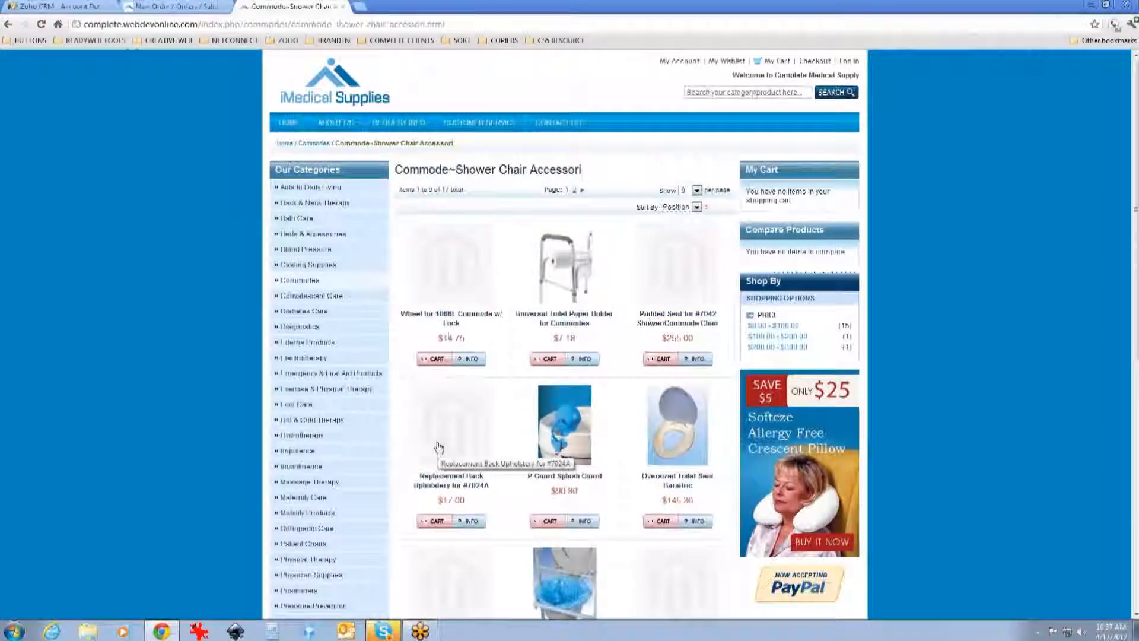
scroll(439, 446, down, 1)
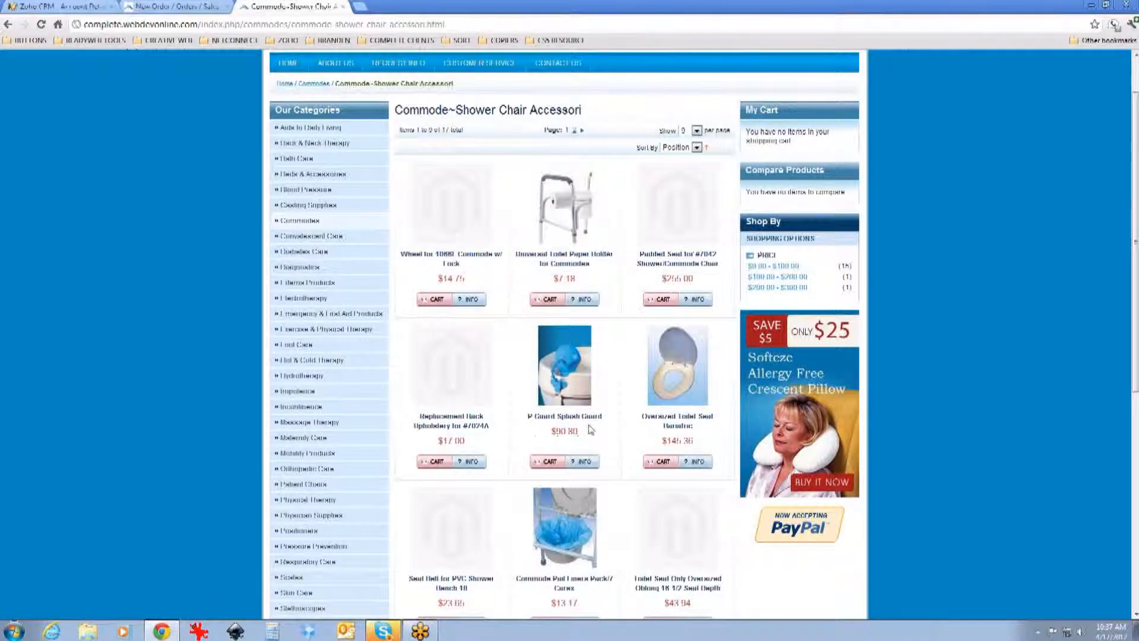
drag(601, 418, 530, 422)
key(ctrl+c)
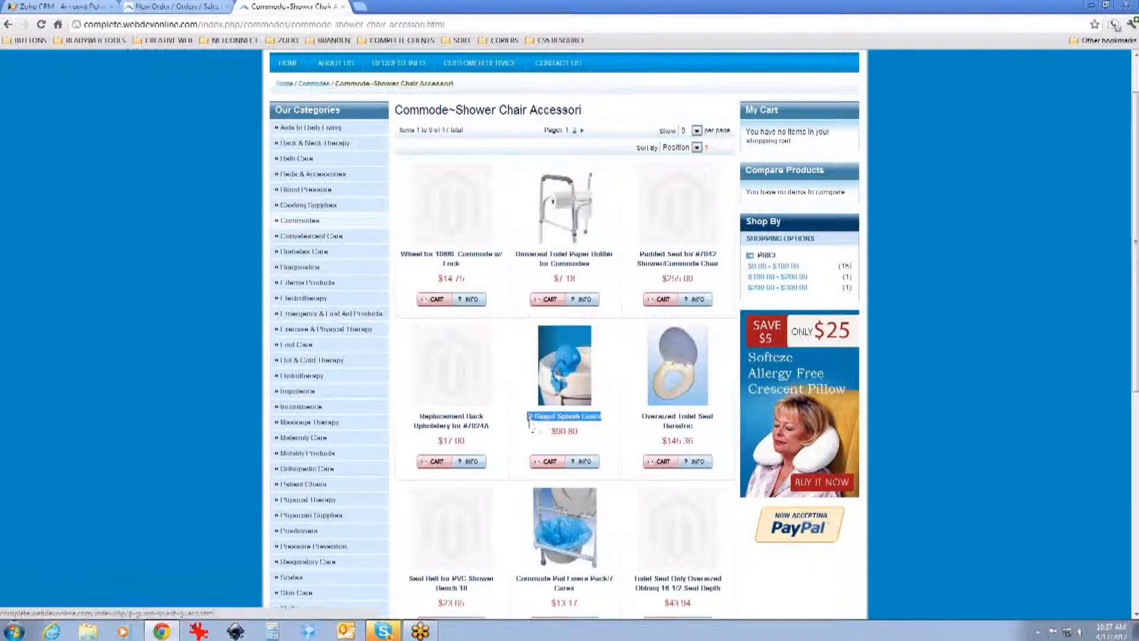
Step: View the P-Guard Splash Guard product page in the storefront and read through its details
click(547, 420)
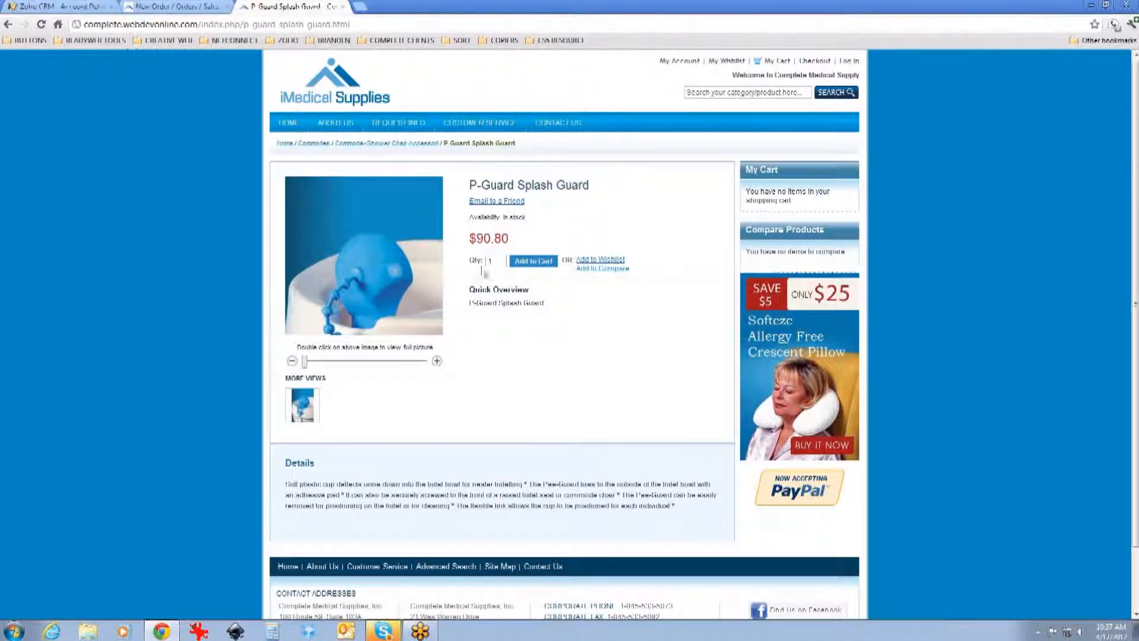
scroll(451, 345, down, 2)
scroll(464, 336, up, 2)
Step: Return to the new order and search its product list for the copied name "P Guard Splash Guard"
click(220, 6)
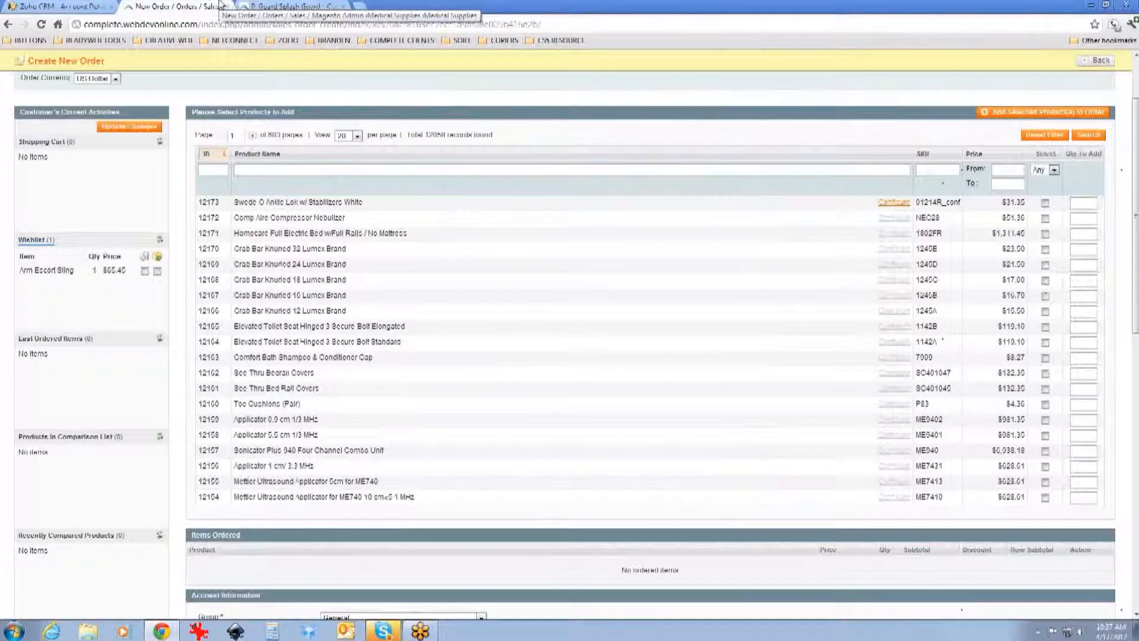
click(382, 171)
key(ctrl+v)
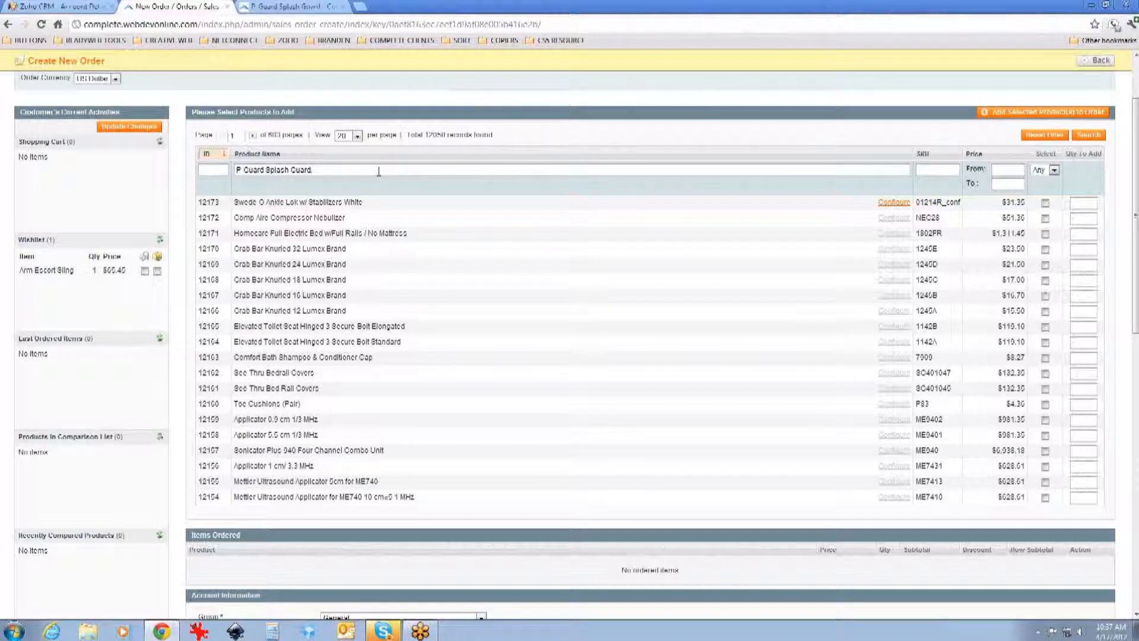
key(Return)
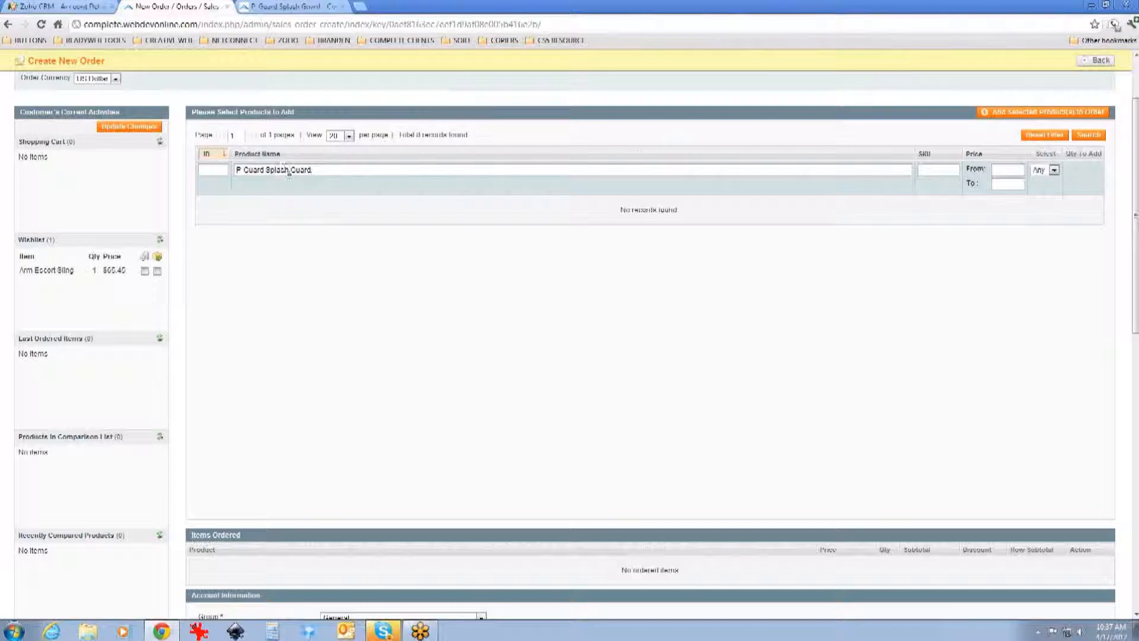
Step: Add one P-Guard Splash Guard to the storefront shopping cart and reopen its product page from the cart
click(292, 7)
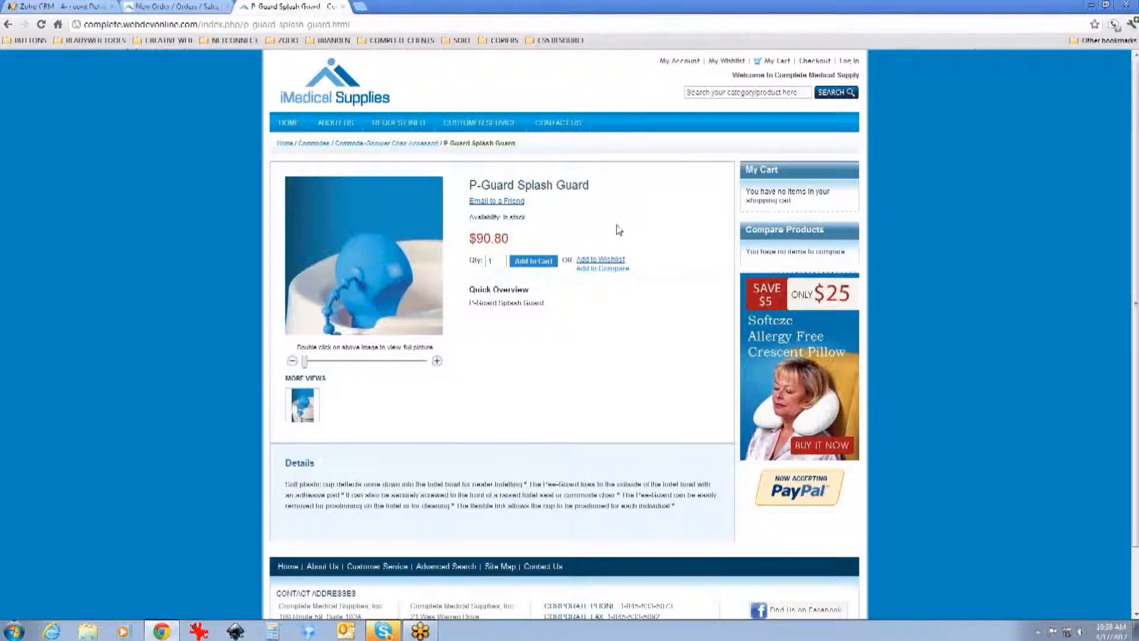
click(540, 267)
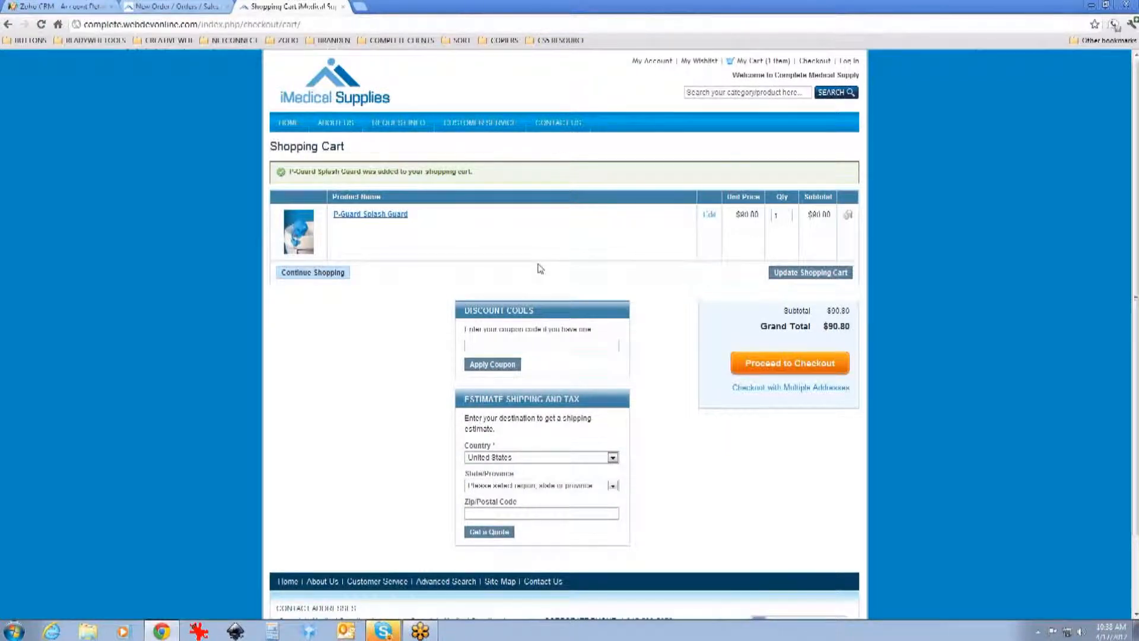
scroll(469, 255, down, 1)
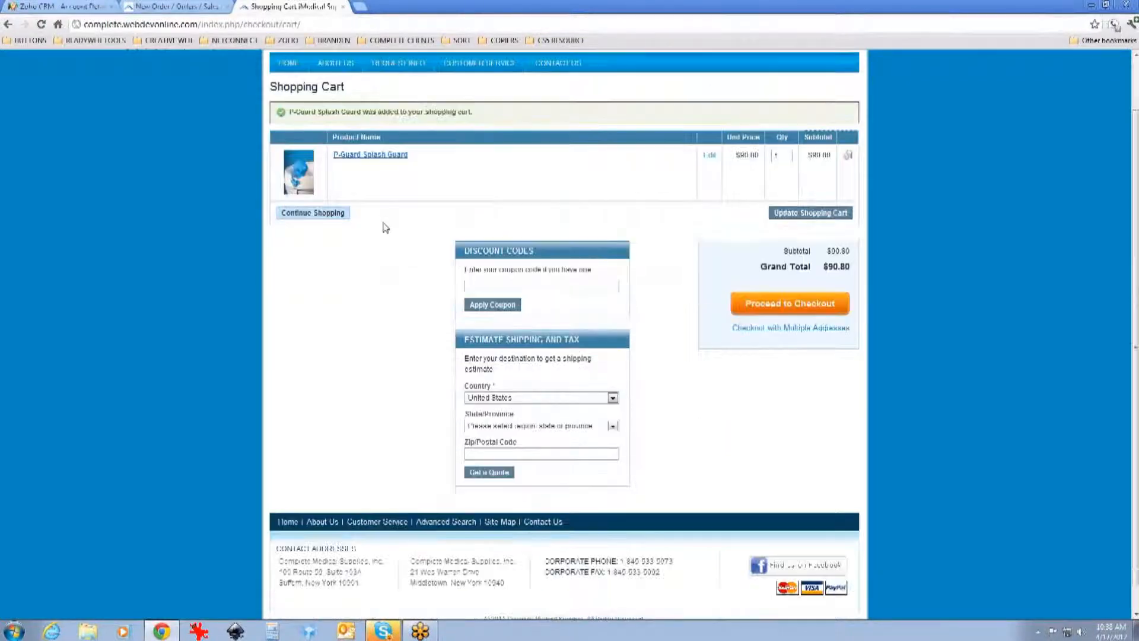
click(398, 155)
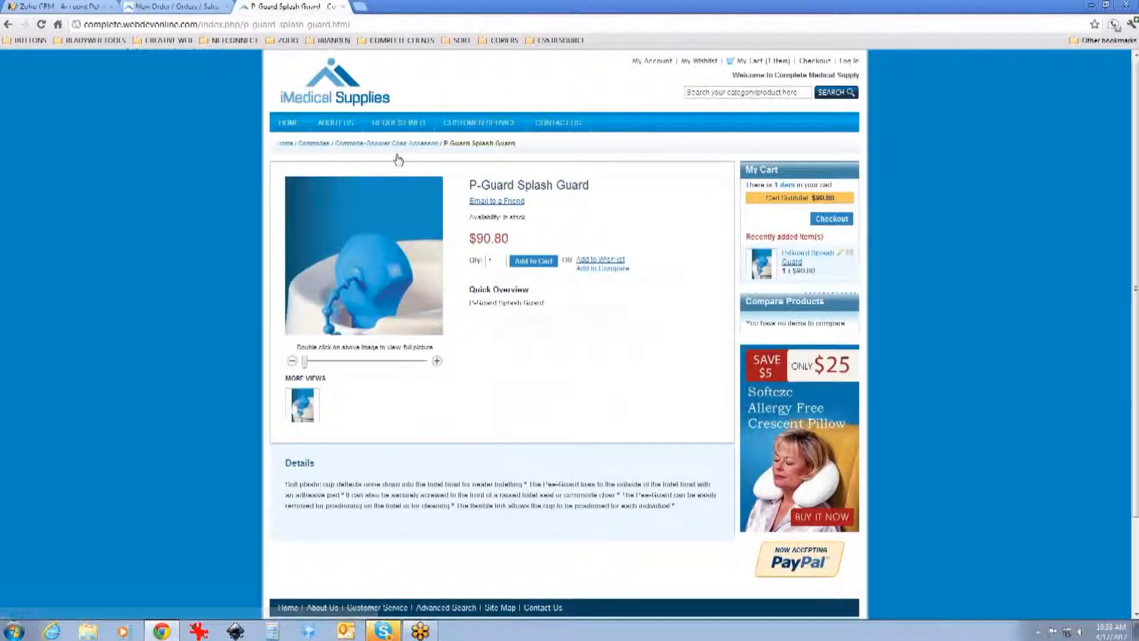
Step: Shorten the order's product name filter to "P Guard" and compare the result with the storefront product page
click(172, 6)
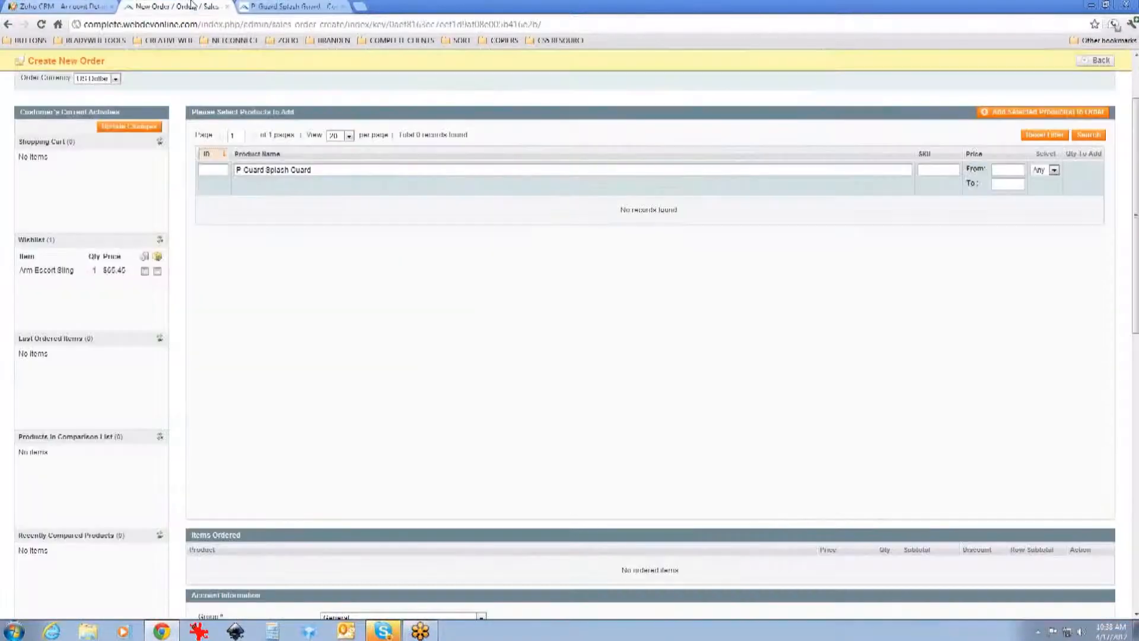
drag(327, 172, 268, 174)
key(BackSpace)
key(Return)
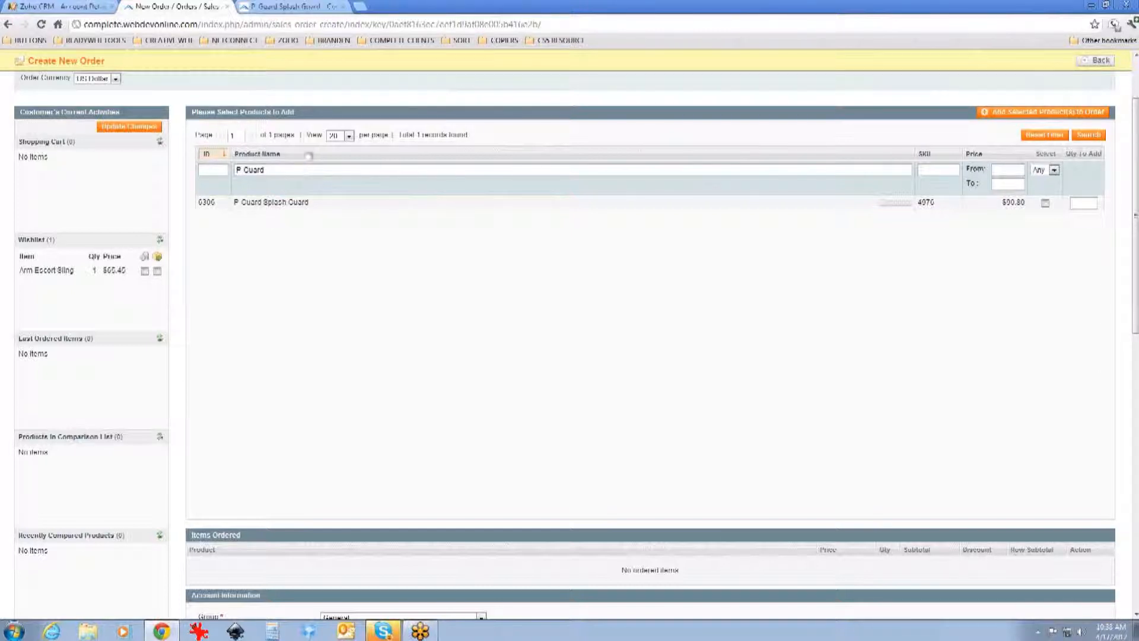
click(294, 5)
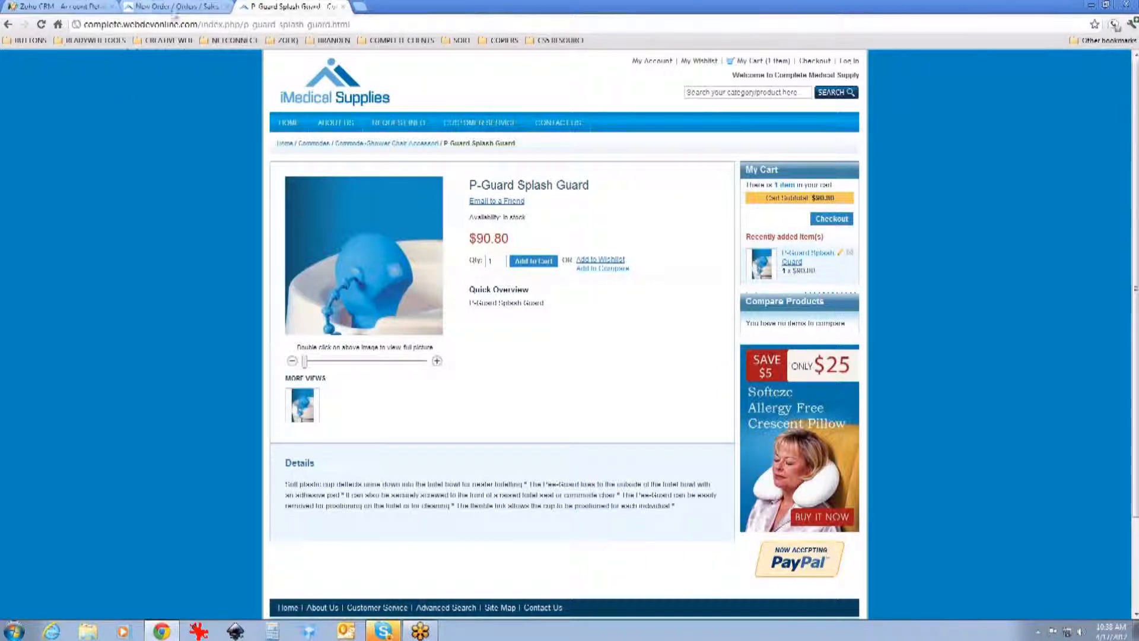
click(199, 6)
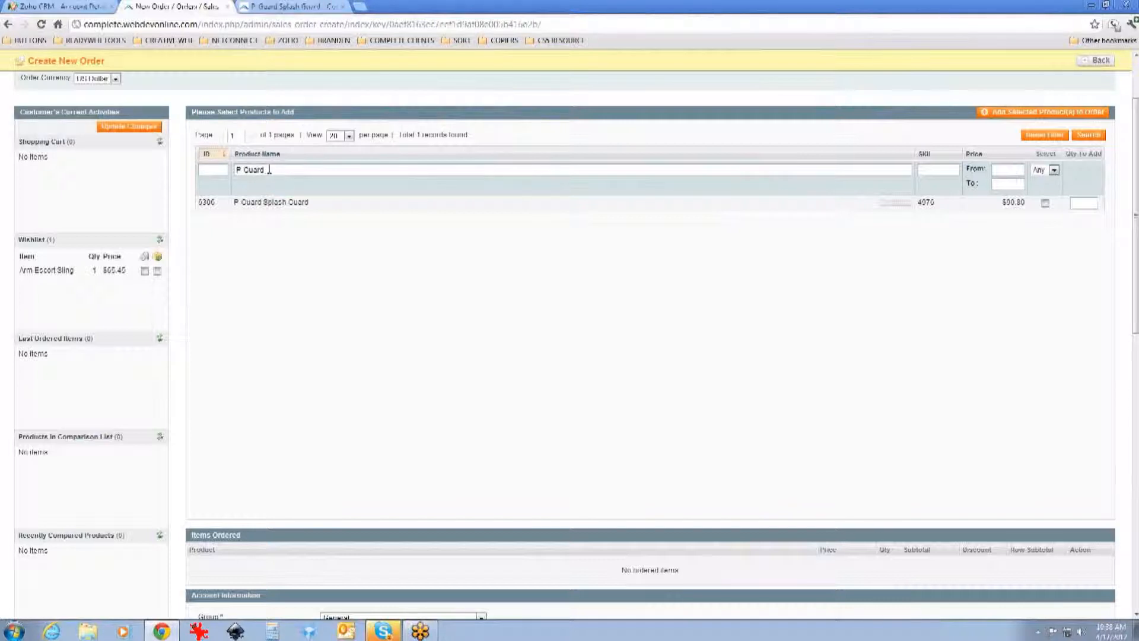
drag(267, 170, 236, 170)
Step: Add the P-Guard Splash Guard to the order with a quantity of 3
click(279, 206)
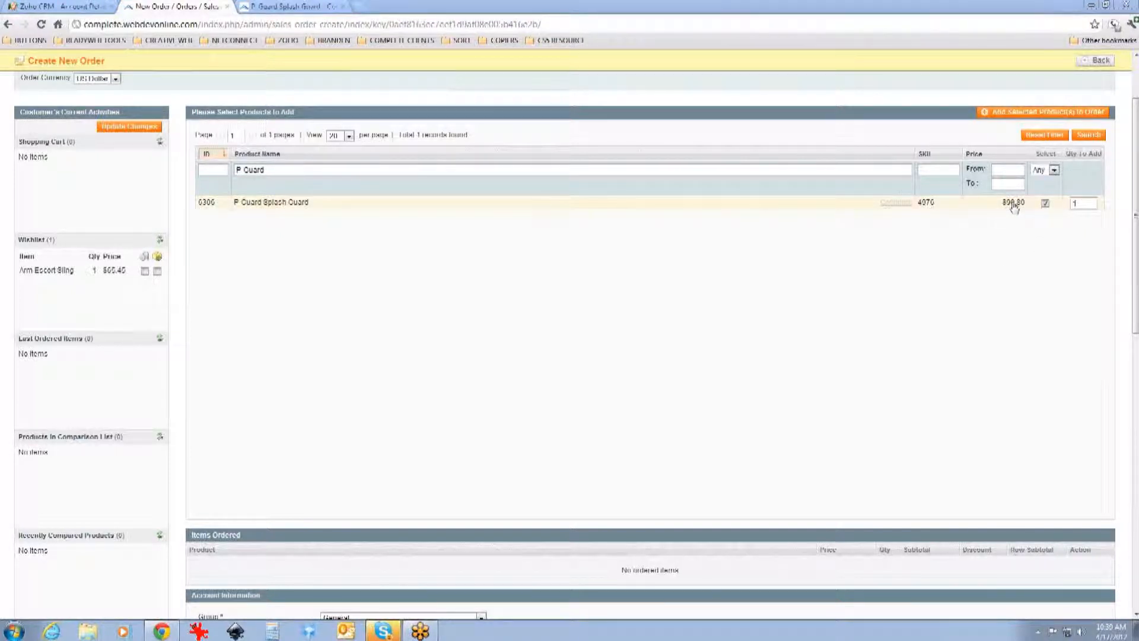
drag(1082, 203, 1060, 210)
text(3)
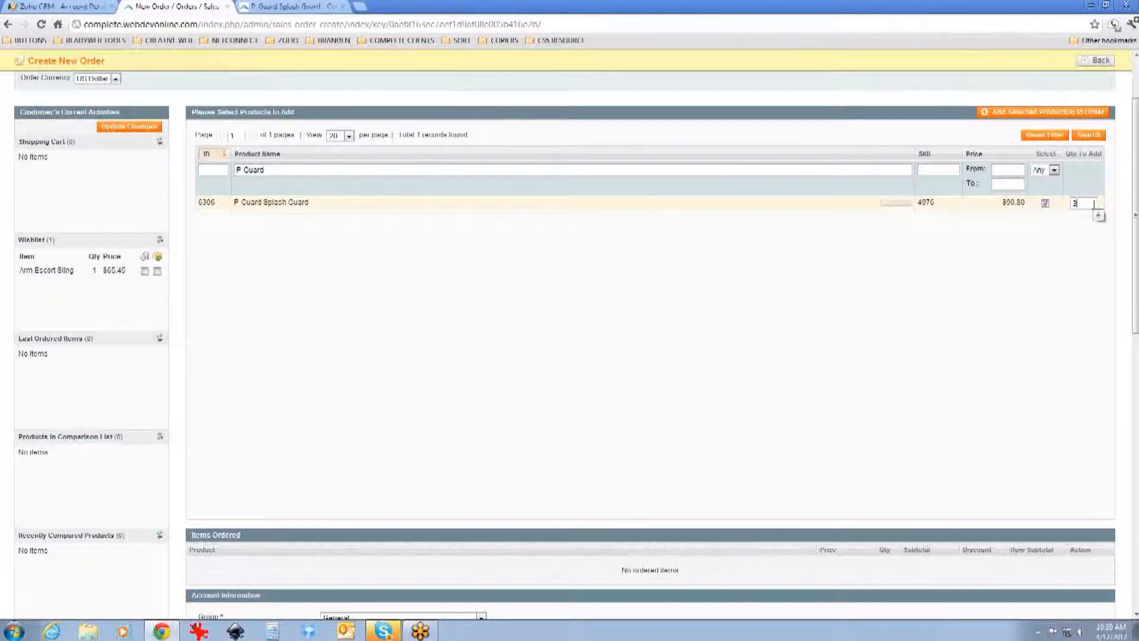
click(1058, 114)
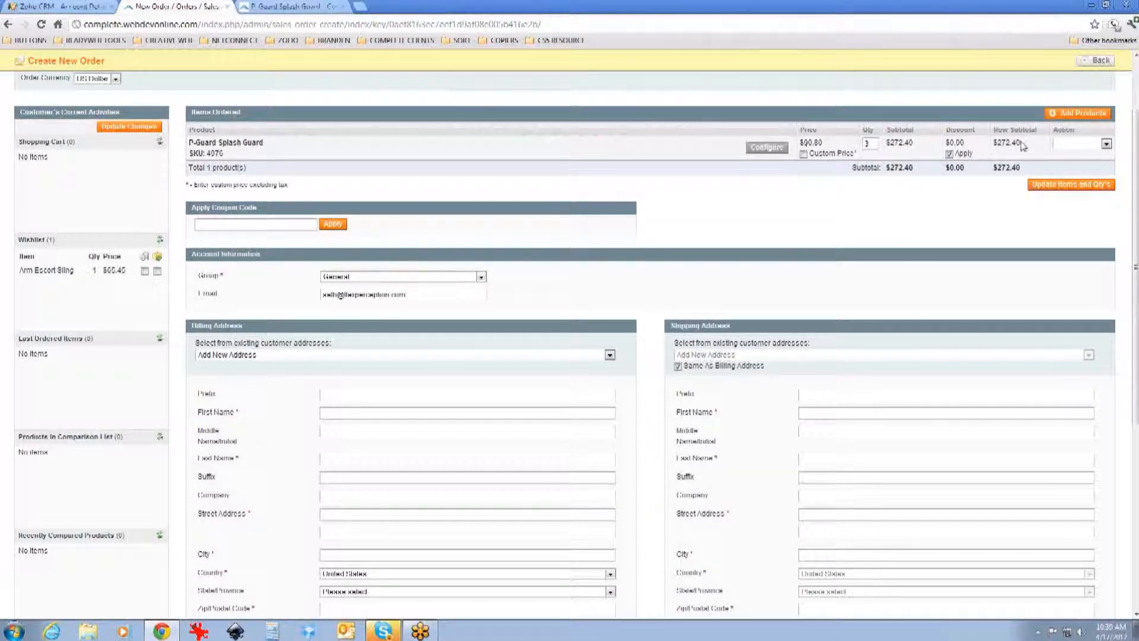
Step: Review the action choices for the ordered P-Guard Splash Guard alongside its storefront page, without applying any action
click(1107, 143)
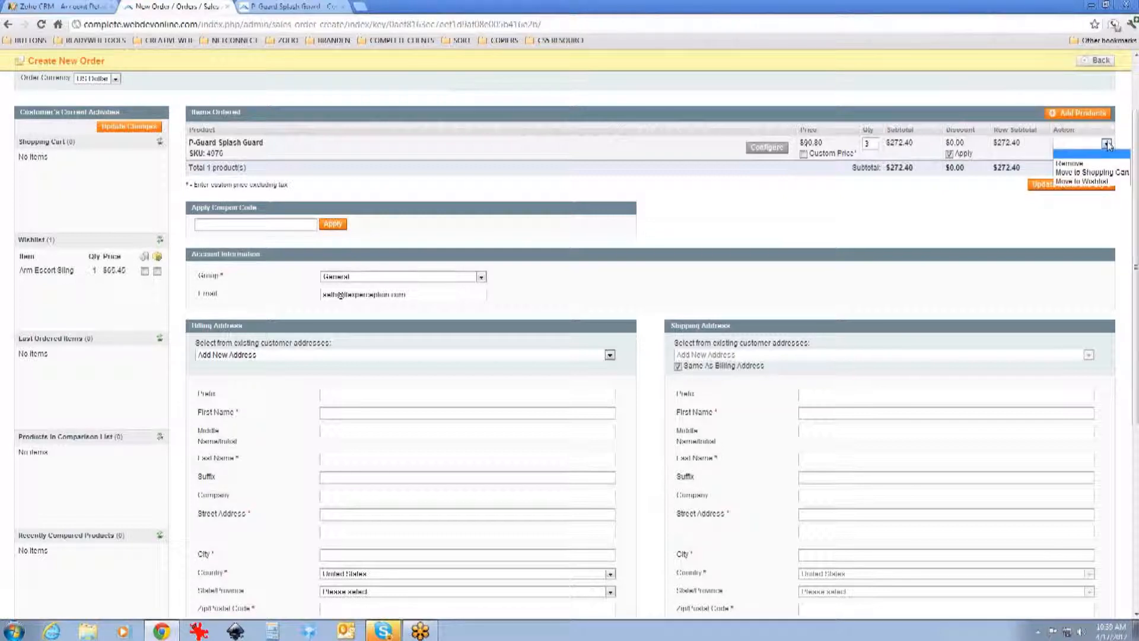
click(1112, 144)
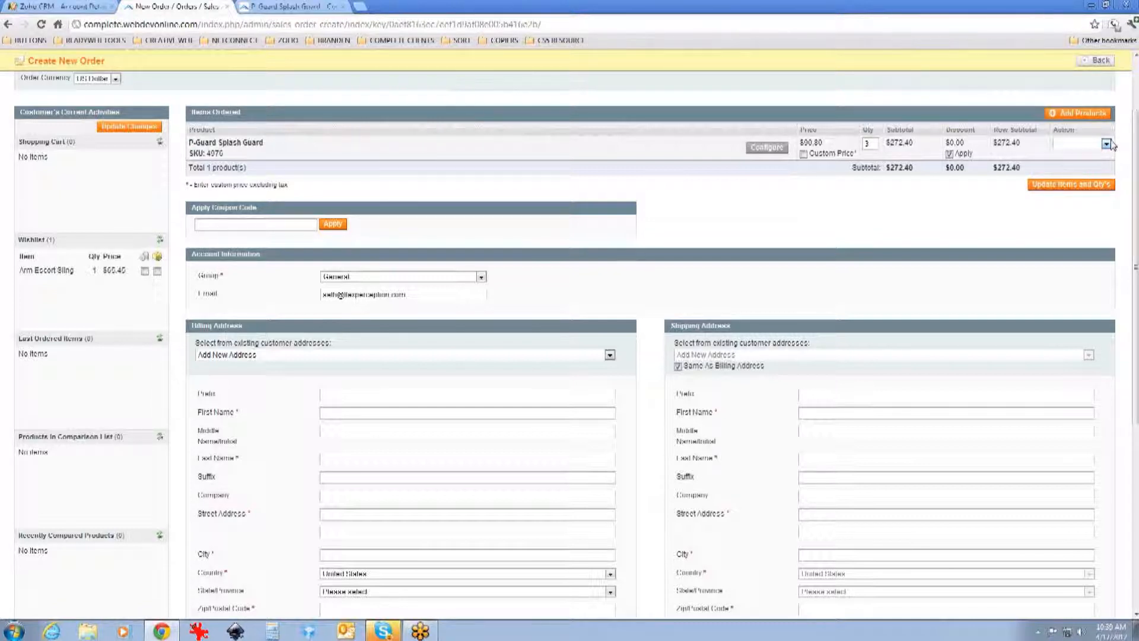
click(1107, 144)
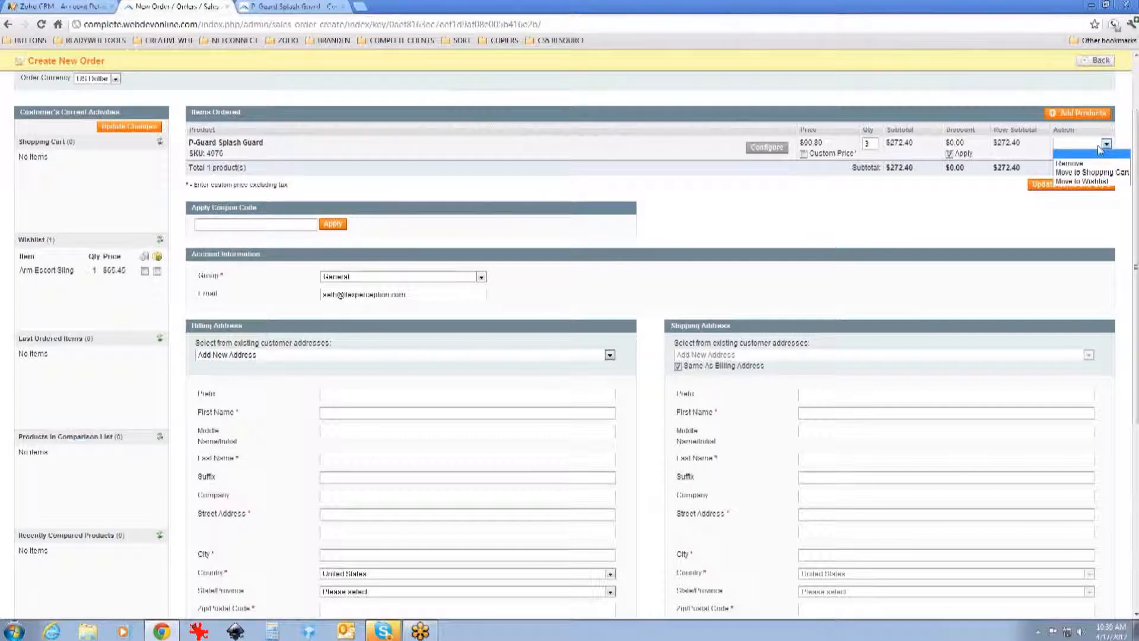
click(1107, 182)
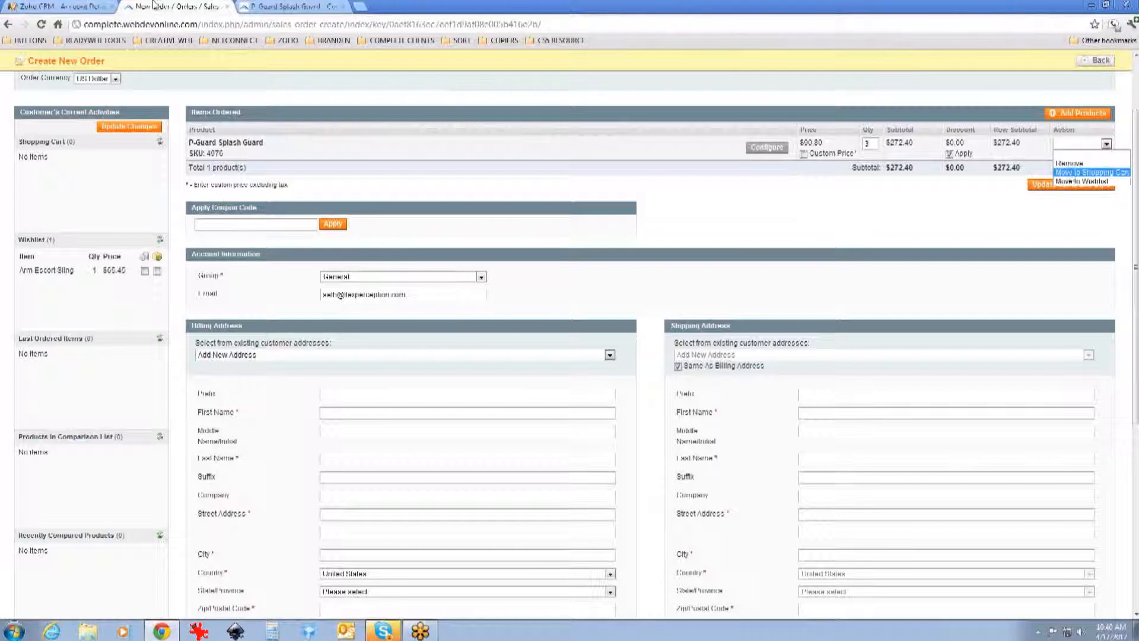
click(291, 6)
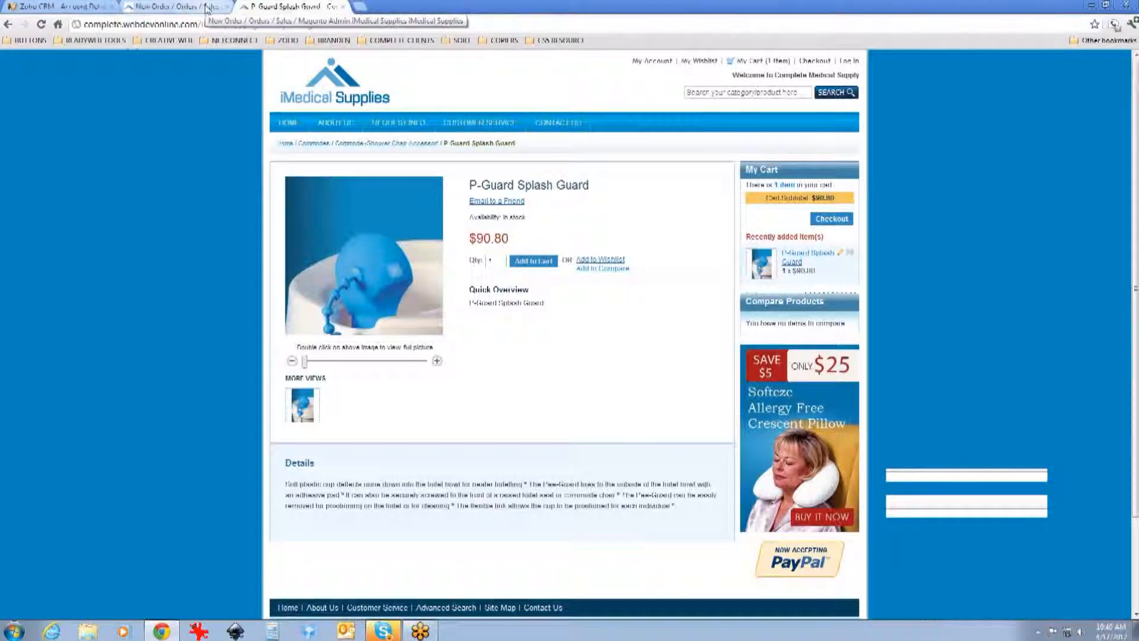
click(206, 8)
click(1107, 144)
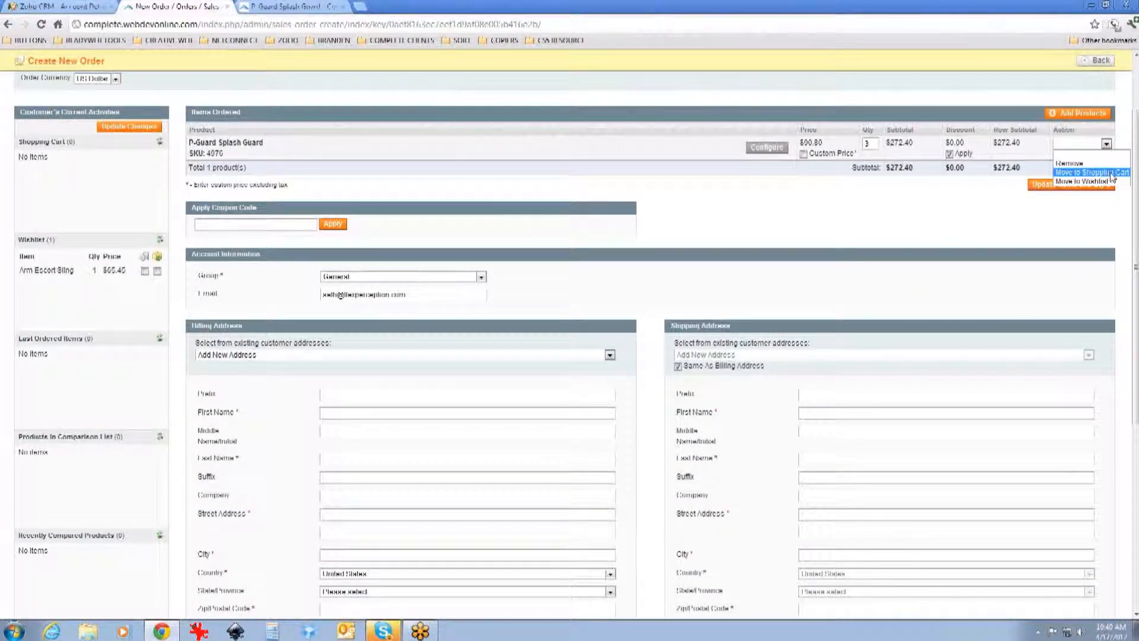
click(928, 206)
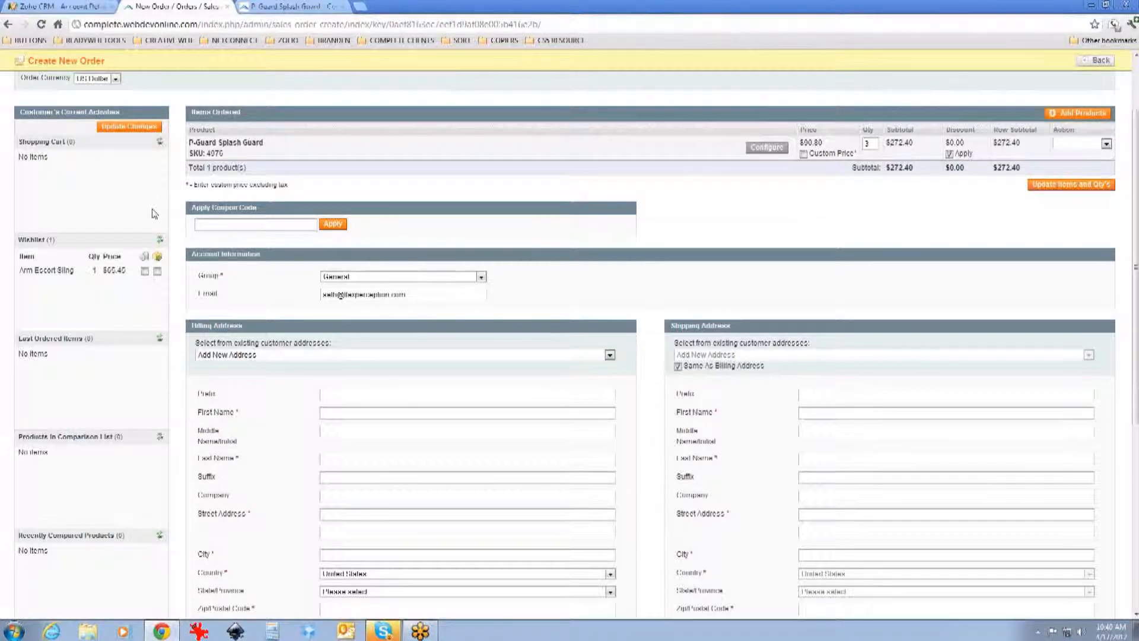
Step: Choose Credit Card (saved) as the order's payment method and go to its name on card field
scroll(437, 328, down, 5)
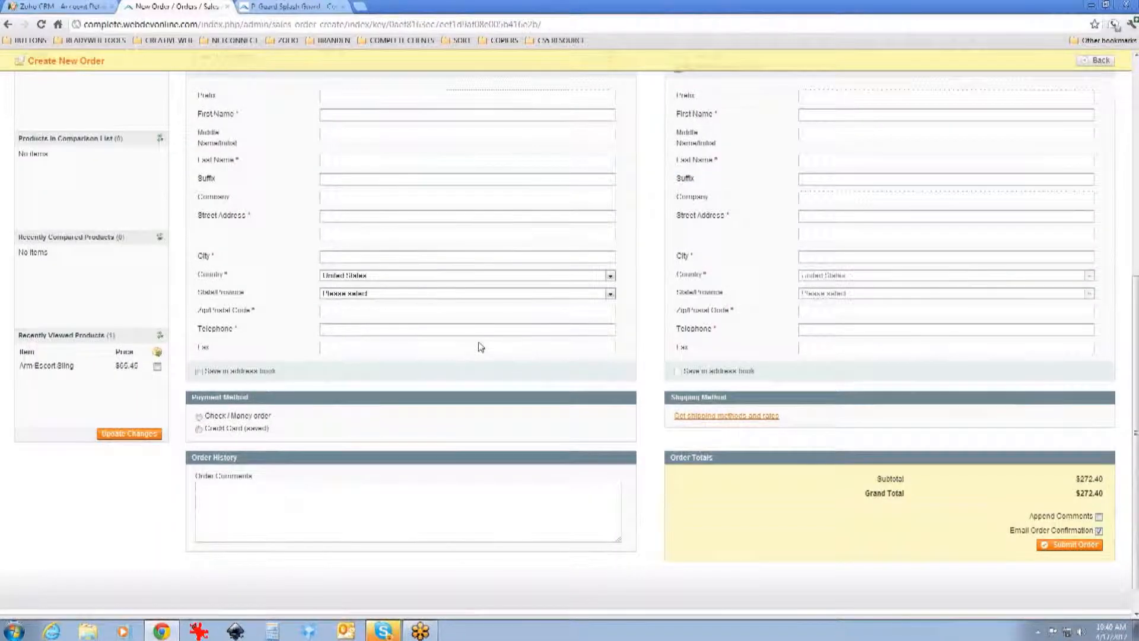
scroll(481, 348, up, 4)
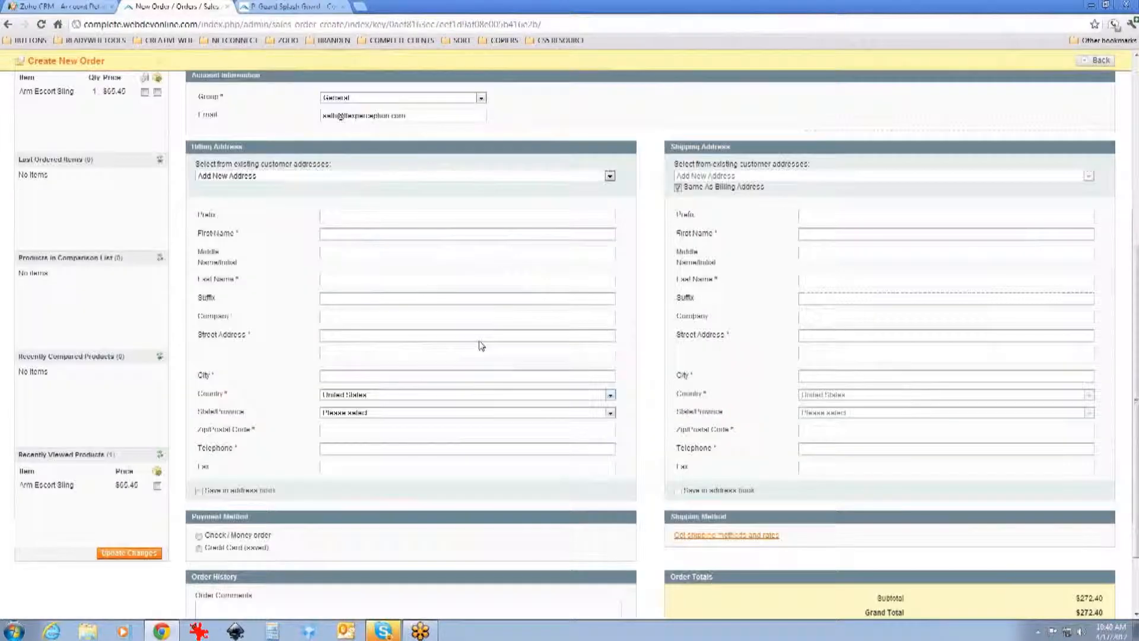
scroll(481, 347, up, 2)
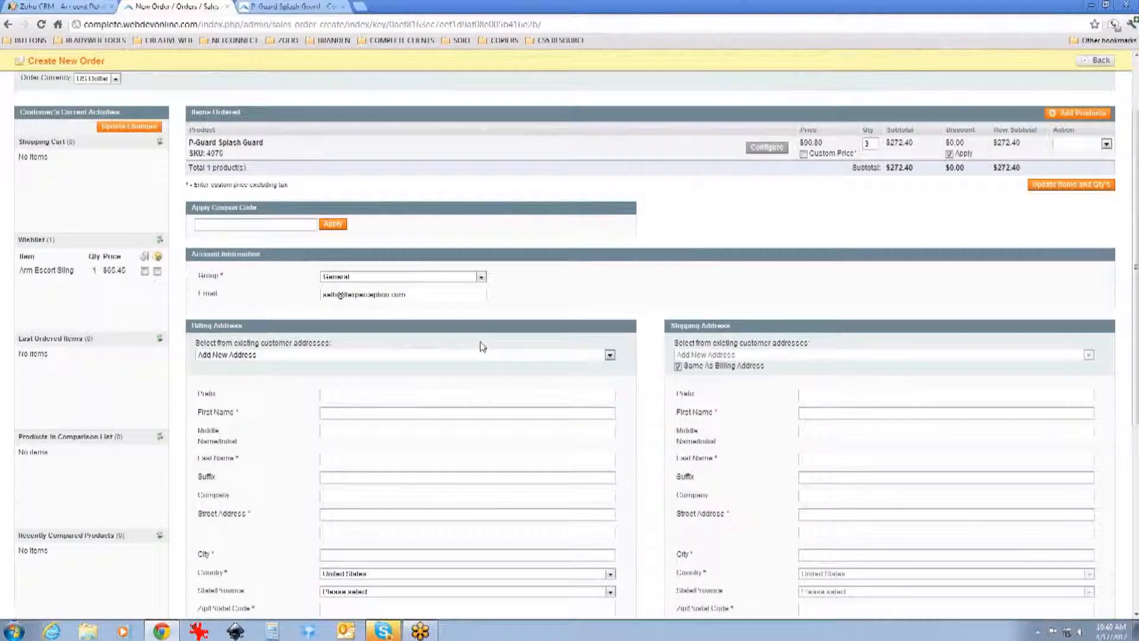
scroll(481, 347, down, 6)
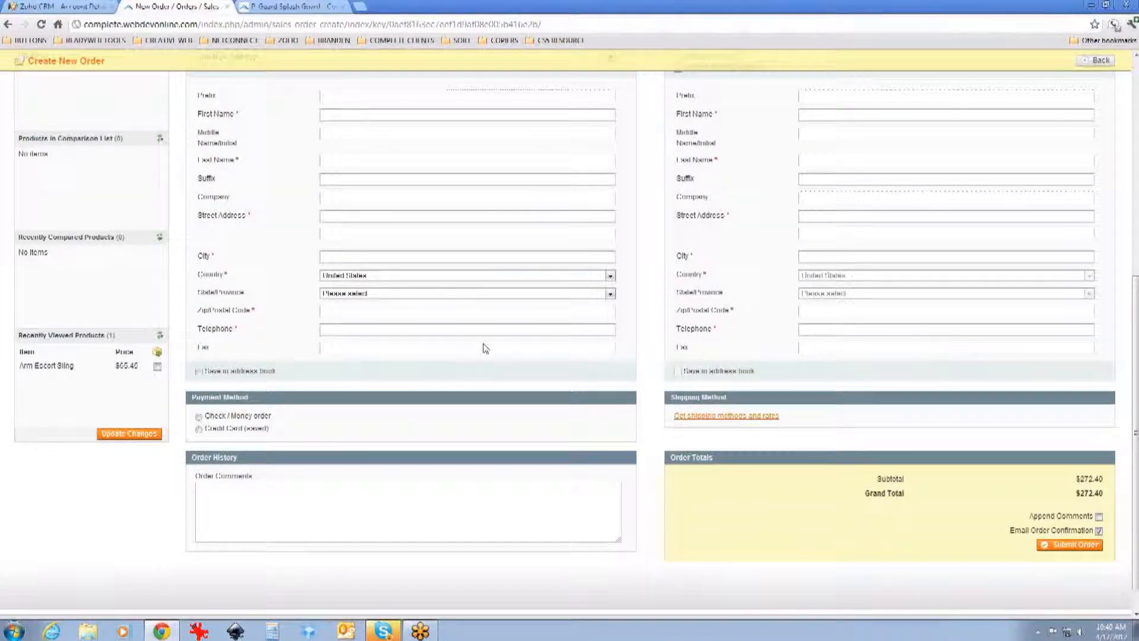
scroll(485, 348, down, 1)
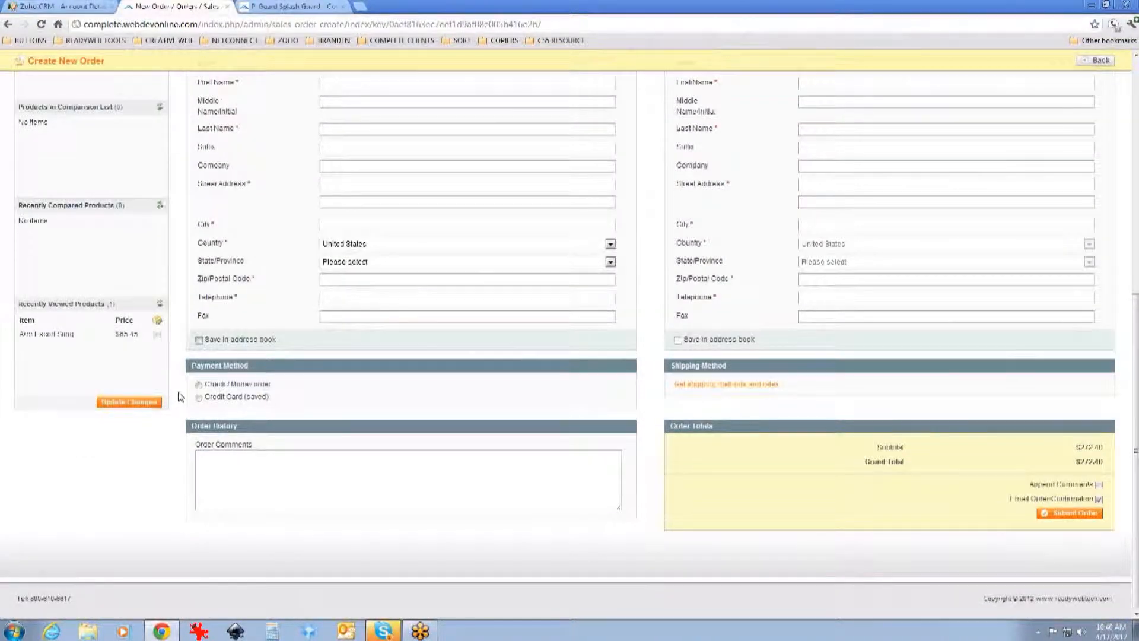
click(197, 397)
click(255, 420)
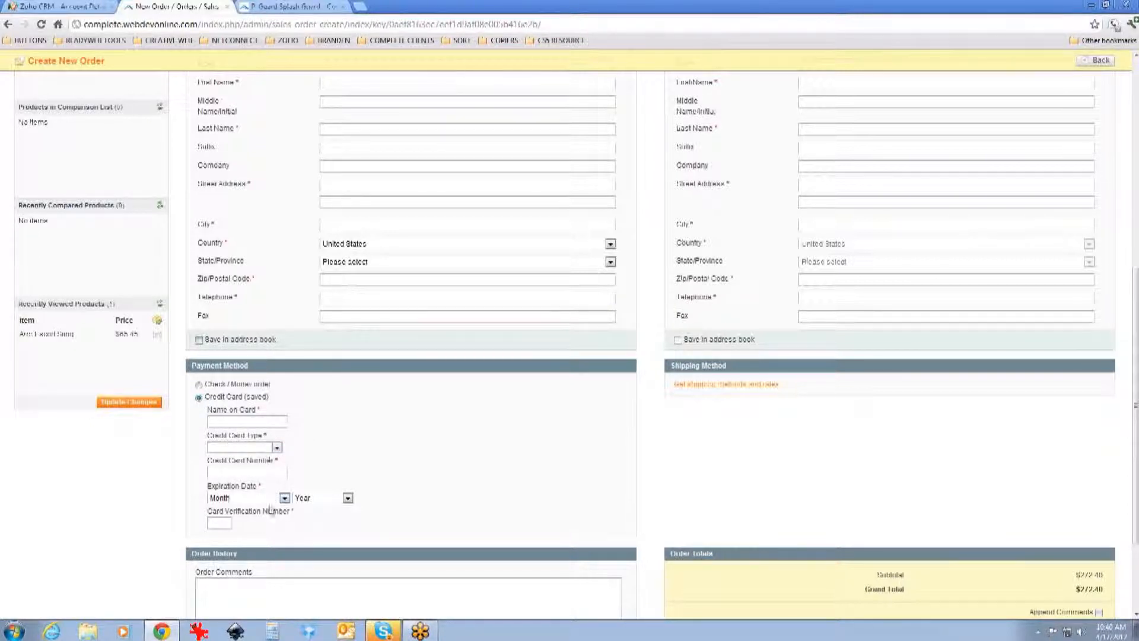
Step: Request the shipping methods and rates for the order and try to submit it with email order confirmation enabled
scroll(332, 527, down, 1)
scroll(339, 527, down, 1)
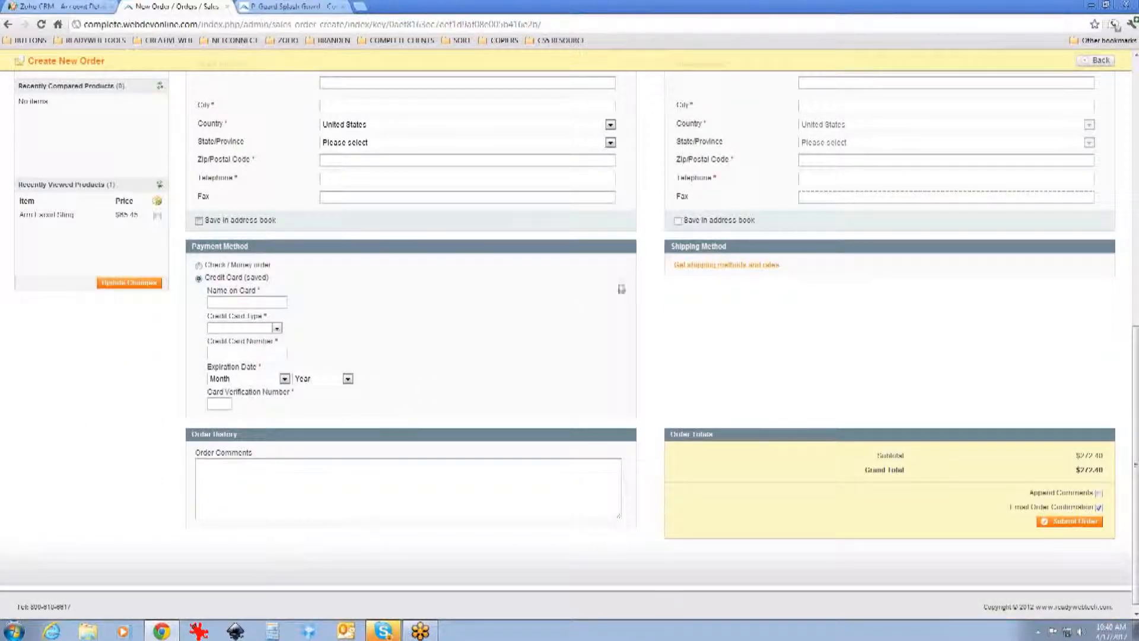
click(723, 265)
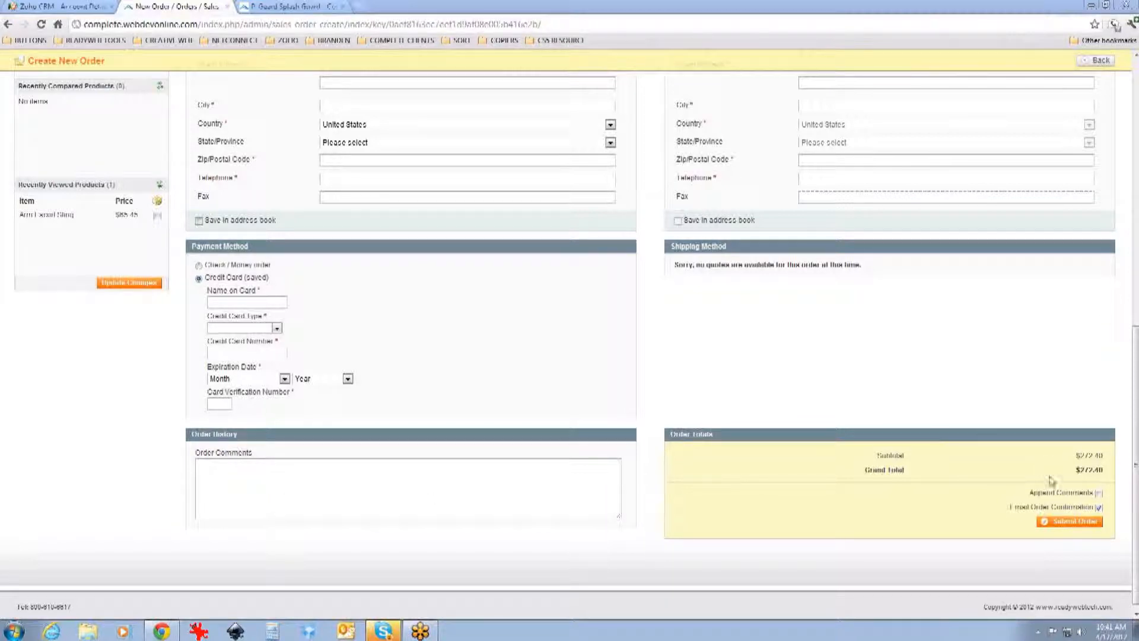
click(1061, 523)
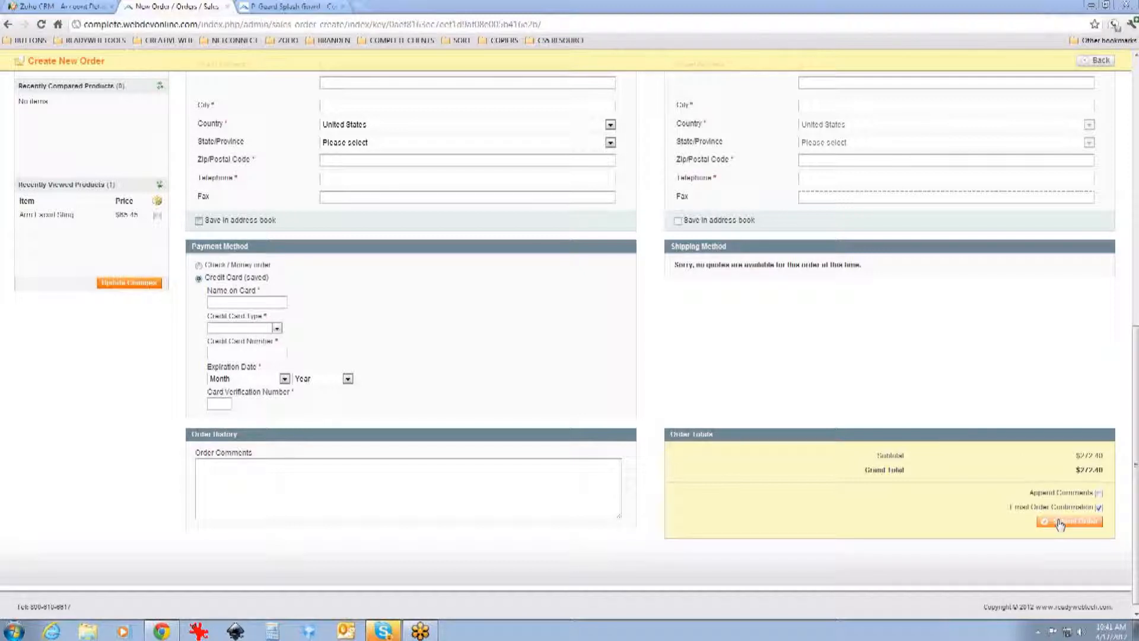